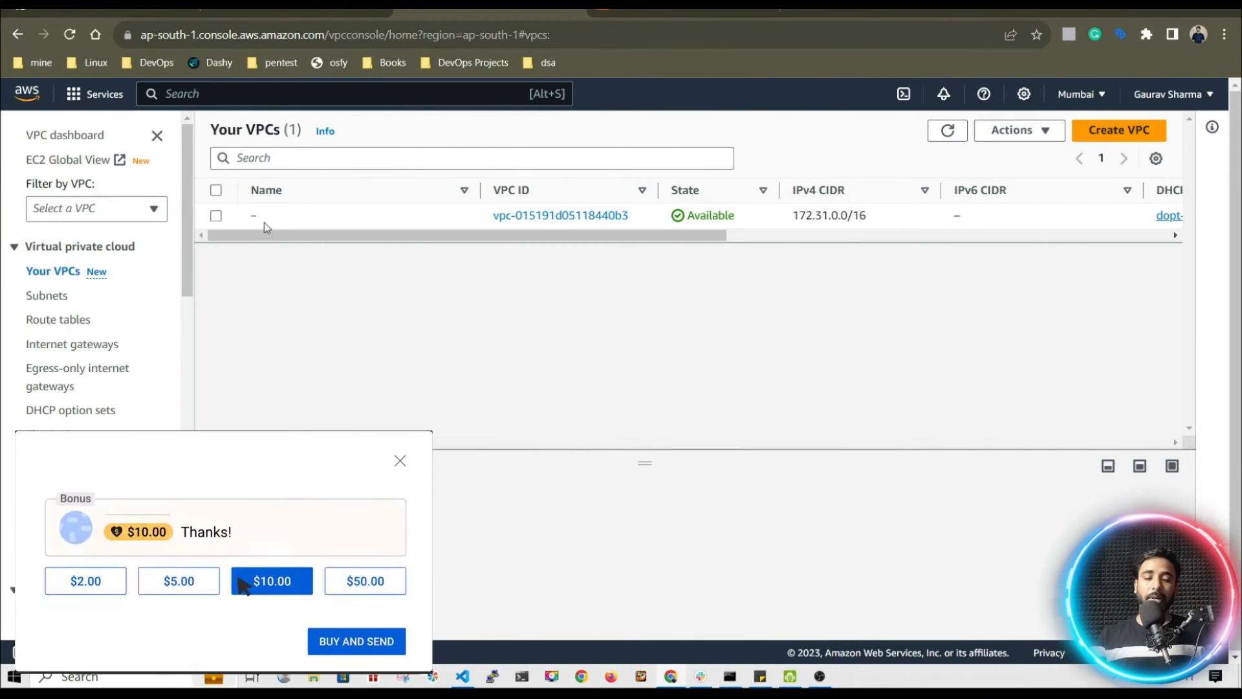
Examine the routes in the route table associated with private-subnet.
{"action": "left_click", "coordinate": [266, 220]}
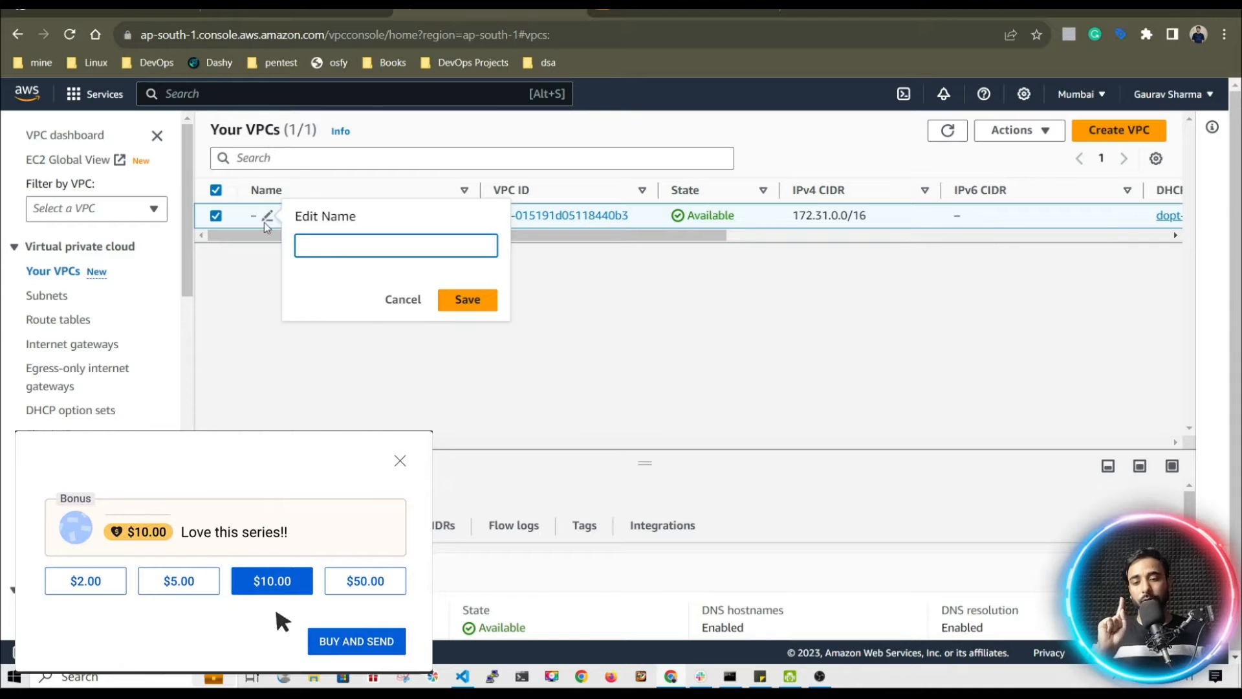
{"action": "left_click", "coordinate": [45, 296]}
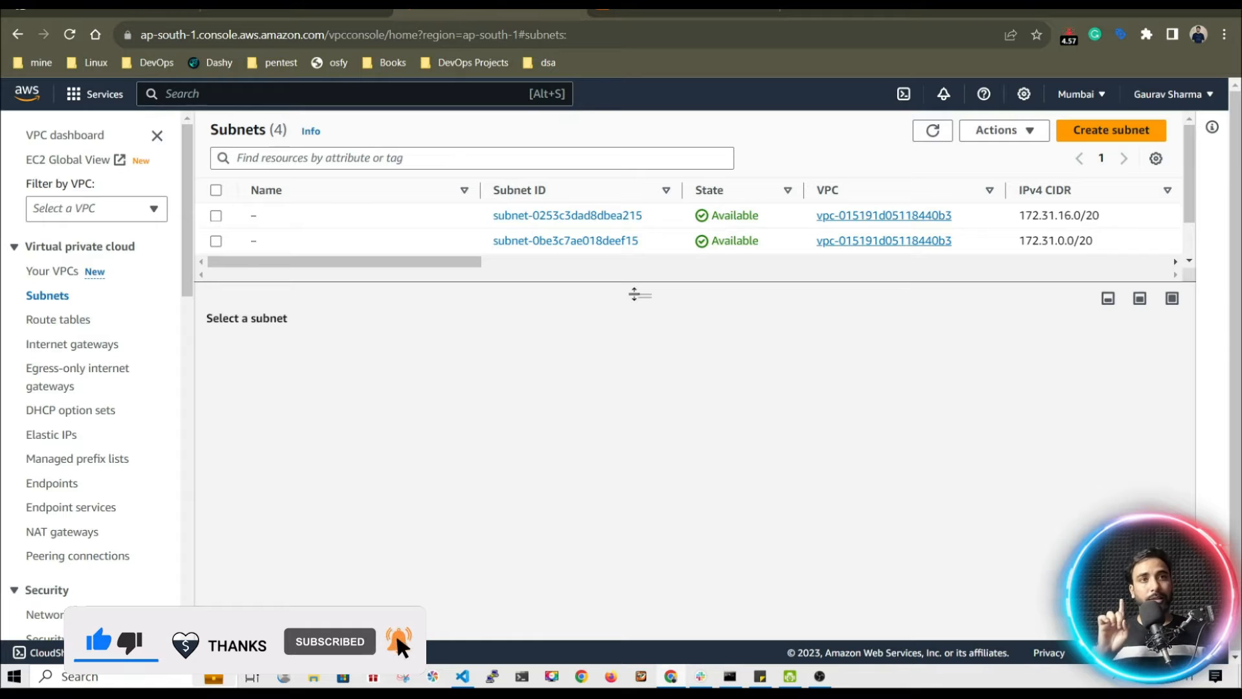
{"action": "left_click_drag", "start_coordinate": [634, 294], "coordinate": [632, 401]}
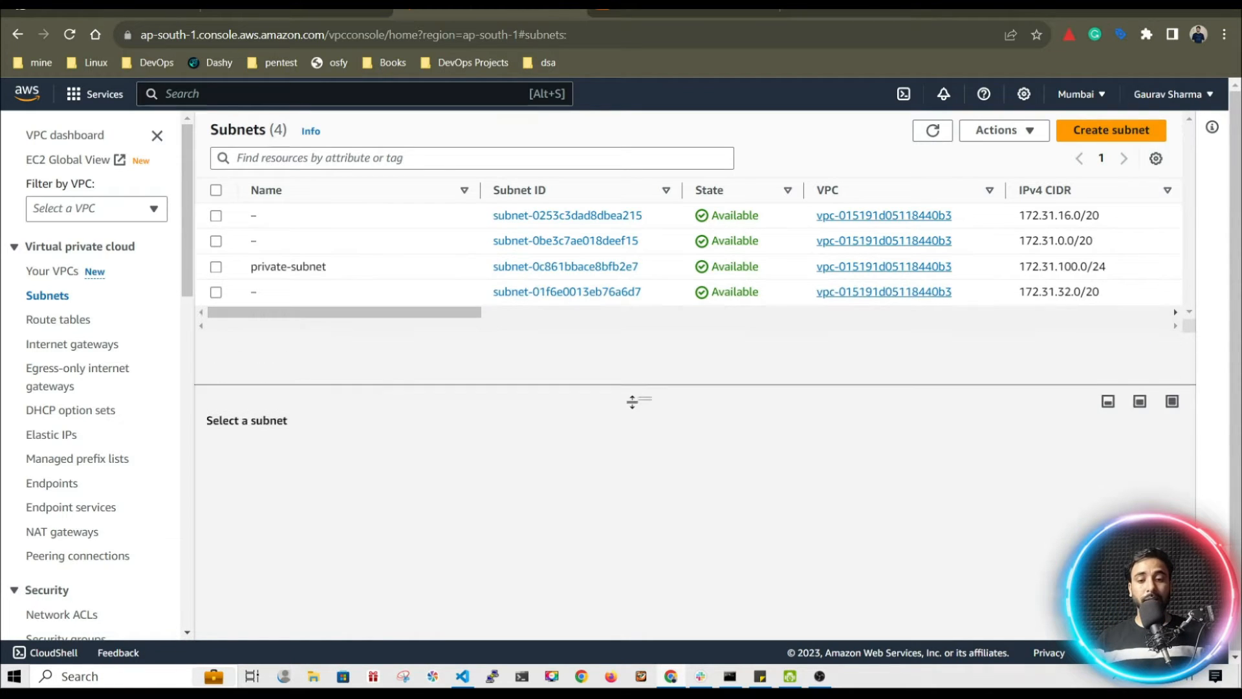
{"action": "left_click", "coordinate": [311, 267]}
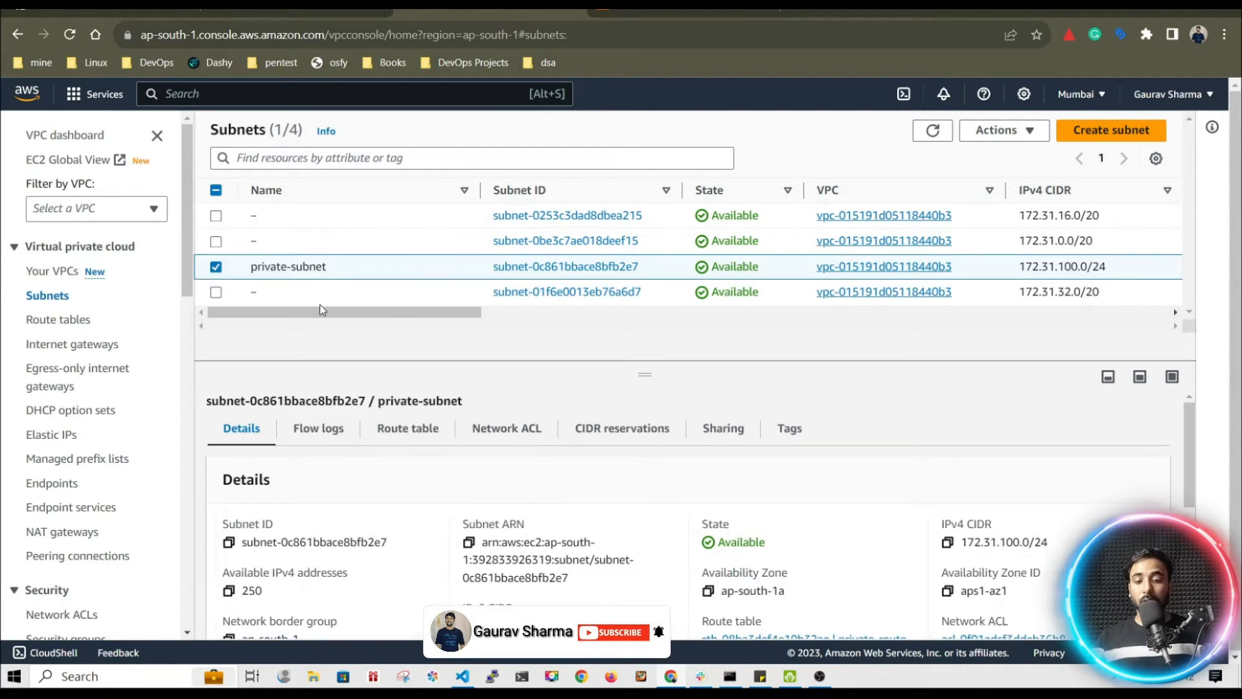
{"action": "left_click", "coordinate": [393, 429]}
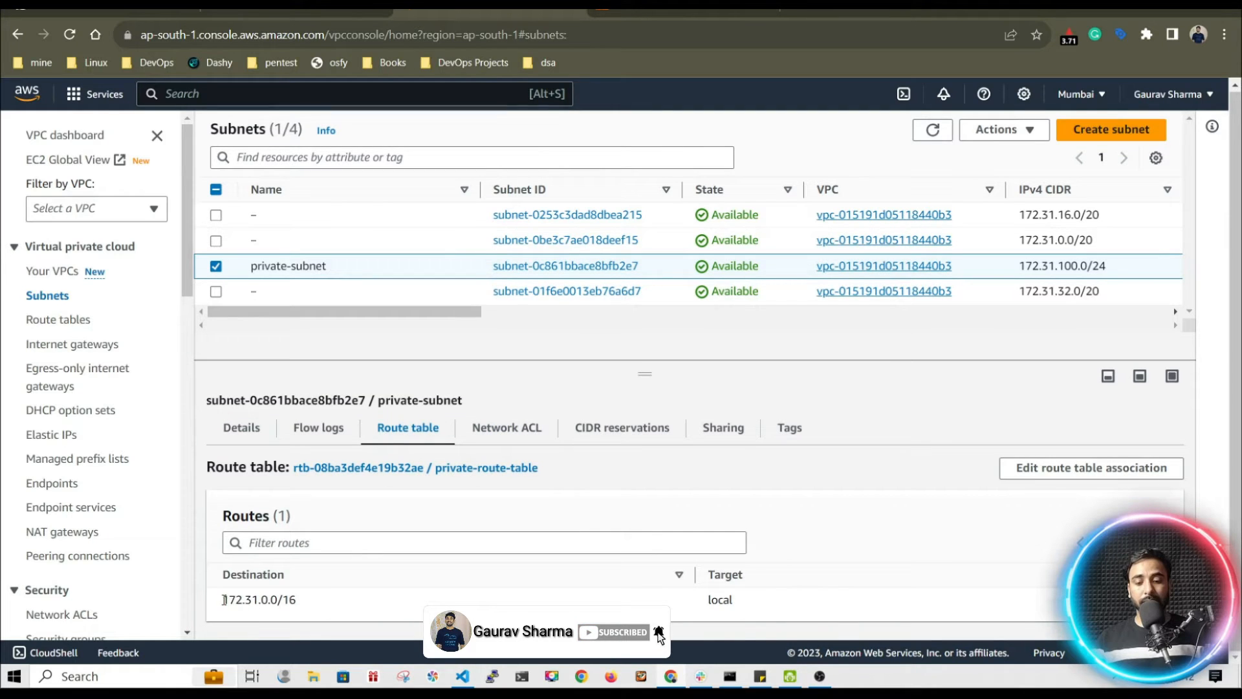
{"action": "left_click_drag", "start_coordinate": [224, 599], "coordinate": [321, 599]}
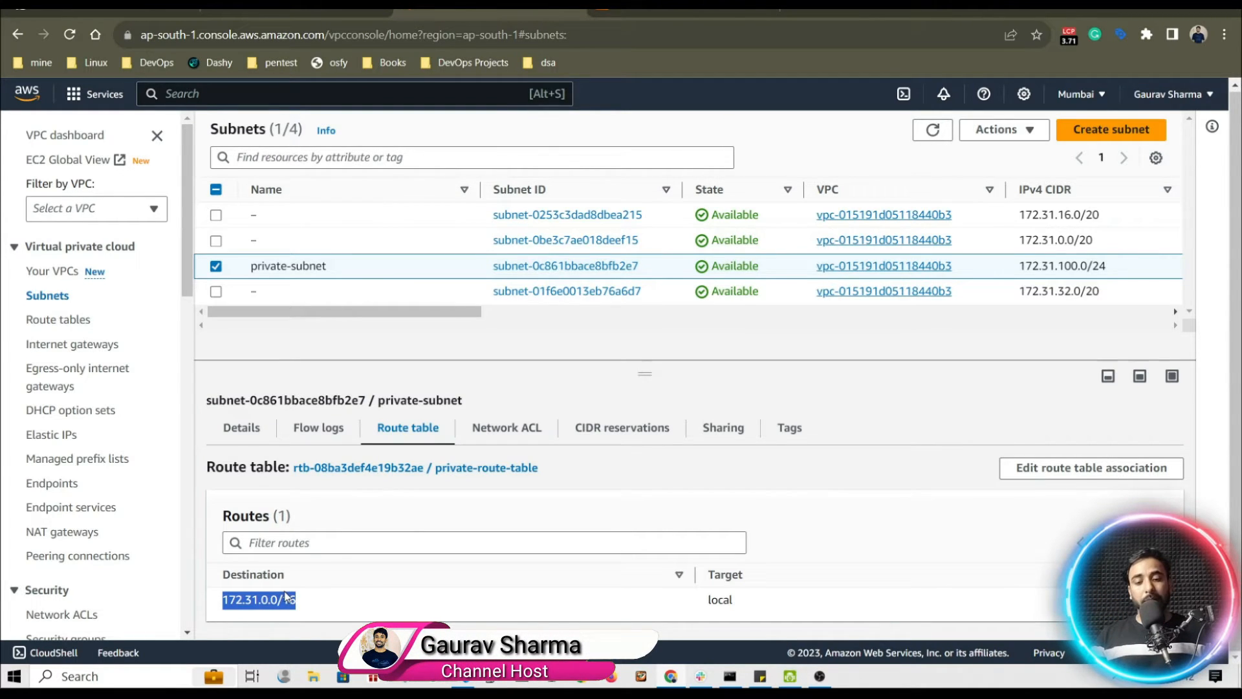
{"action": "left_click", "coordinate": [296, 605]}
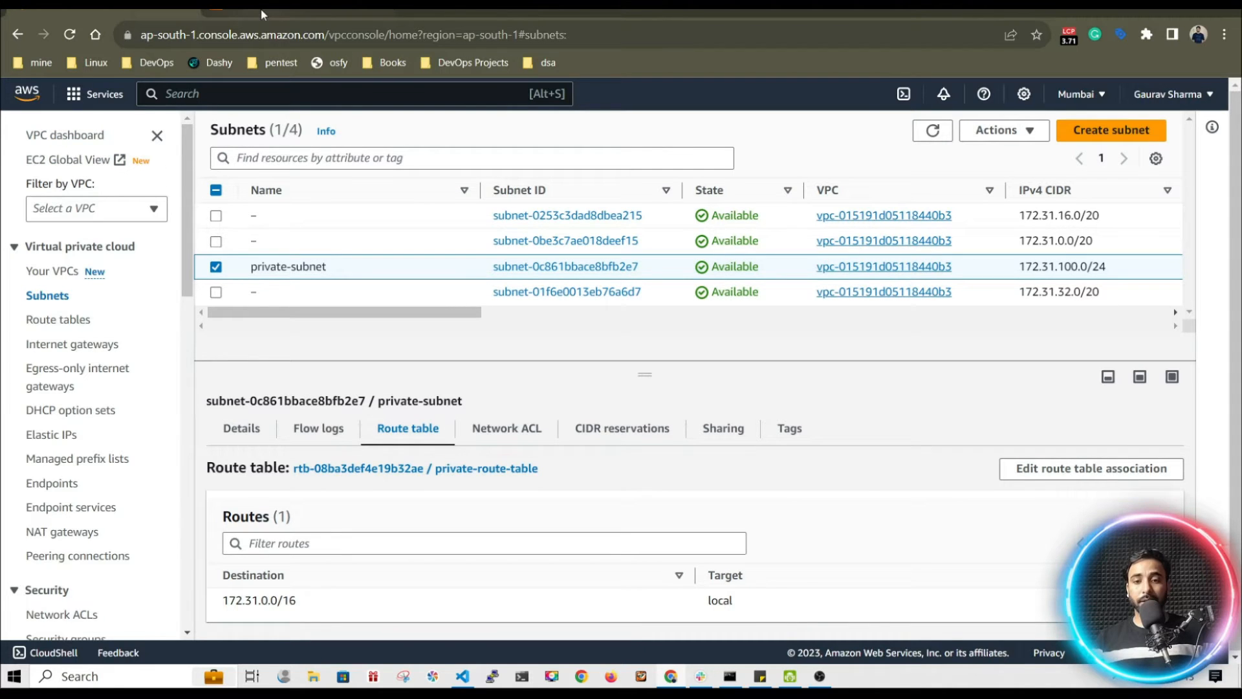
Open the list of running EC2 instances and copy the private IPv4 address of privateInstance.
{"action": "left_click", "coordinate": [192, 96]}
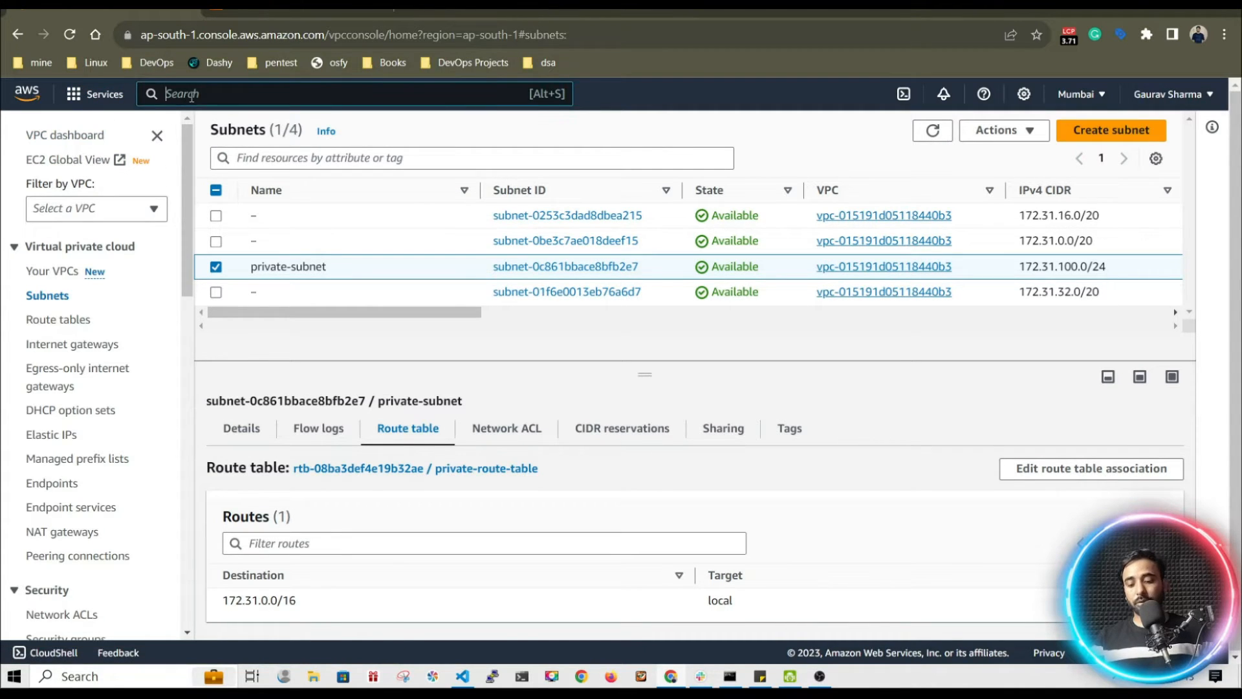
{"action": "type", "text": "ec2"}
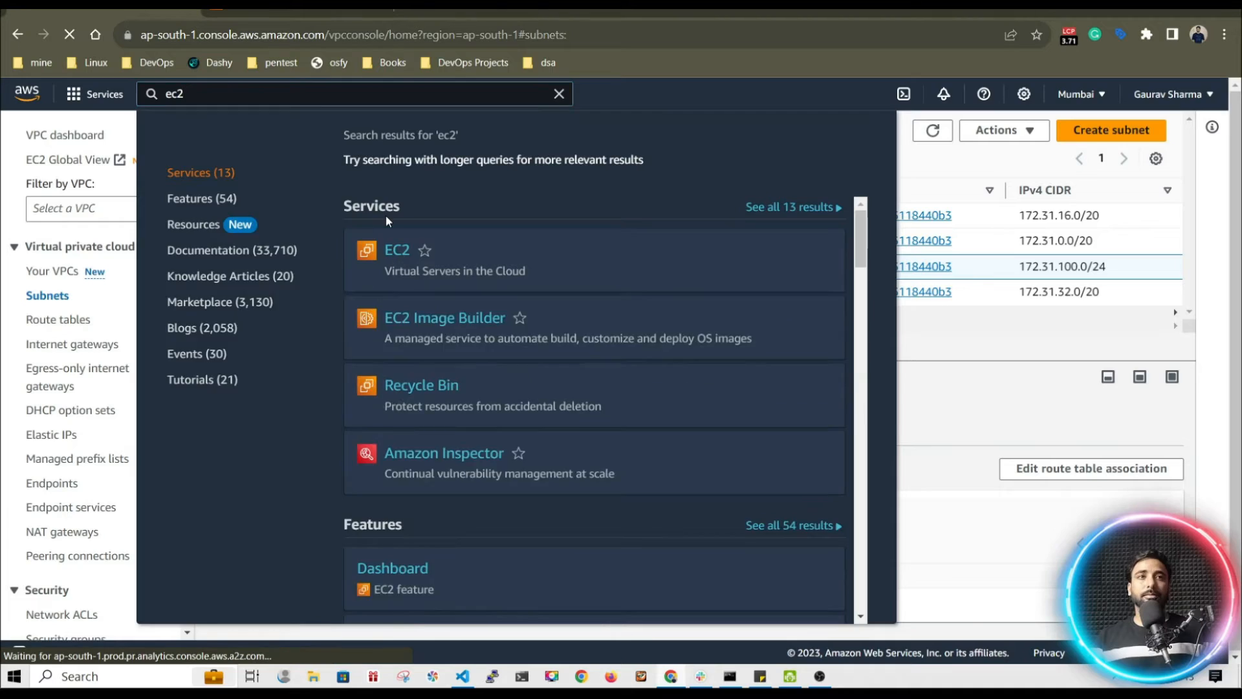
{"action": "left_click", "coordinate": [387, 236]}
{"action": "left_click", "coordinate": [339, 235]}
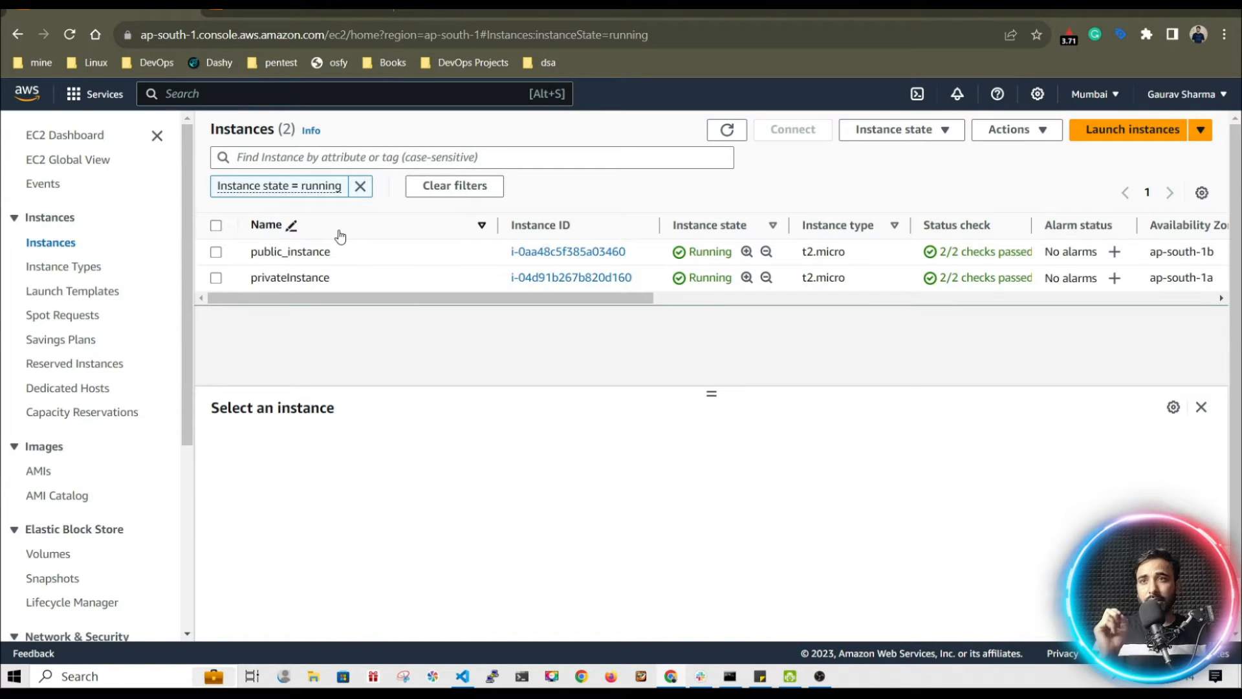
{"action": "left_click", "coordinate": [276, 279]}
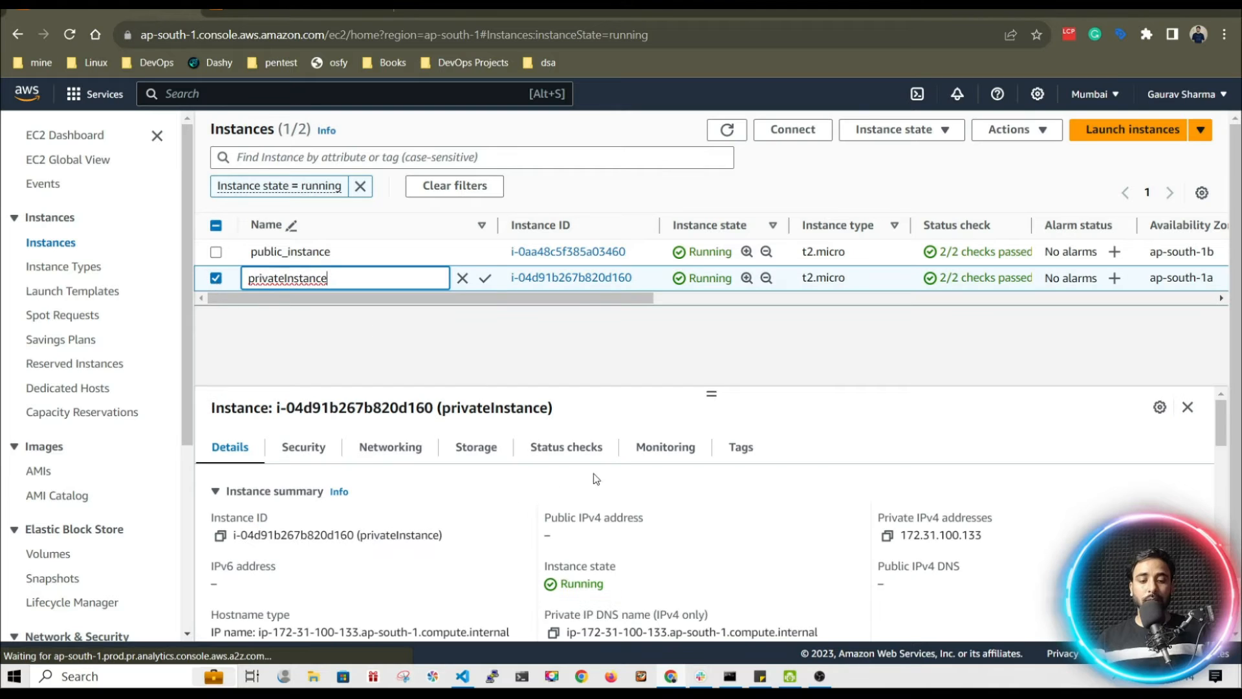
{"action": "left_click", "coordinate": [888, 537]}
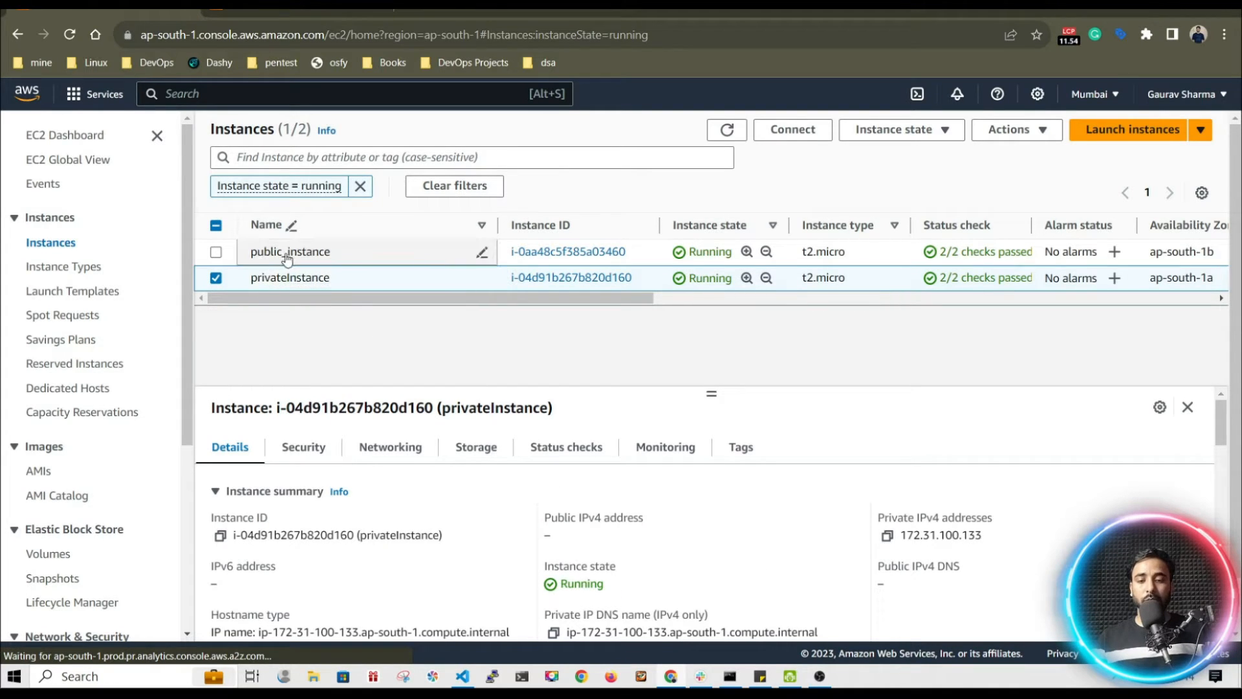
Connect to public_instance through EC2 Instance Connect as ubuntu and list the files in its home directory.
{"action": "left_click", "coordinate": [474, 251]}
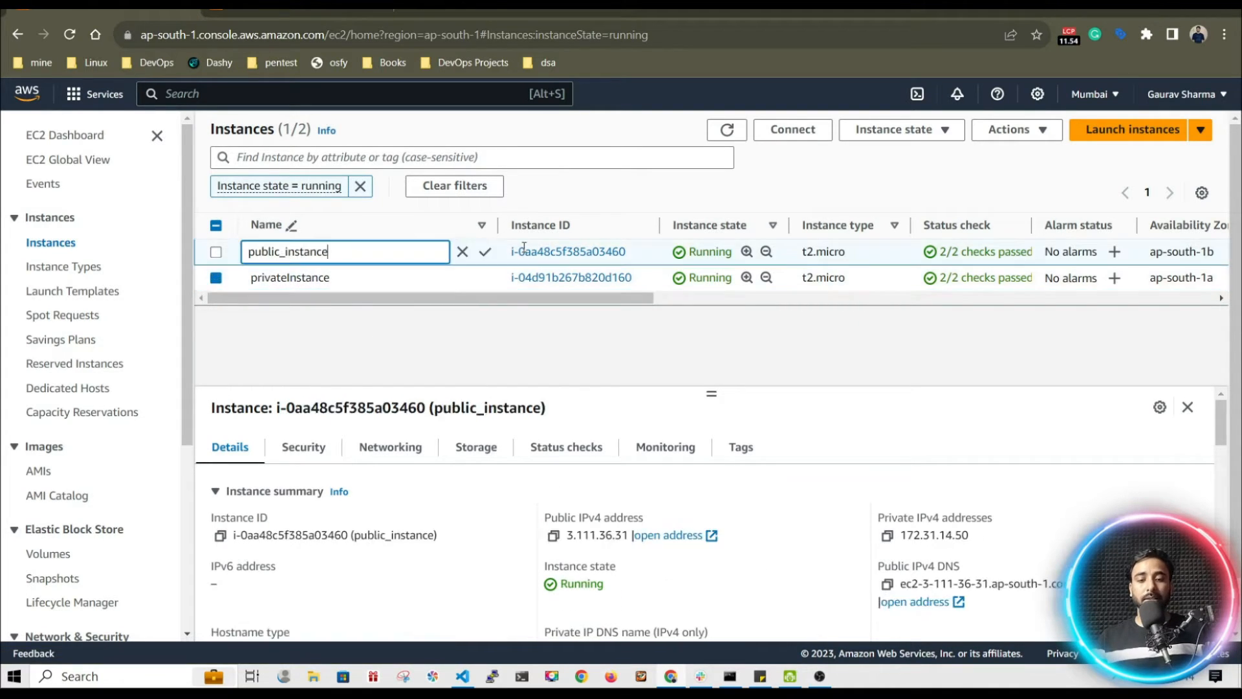
{"action": "left_click", "coordinate": [409, 326]}
{"action": "left_click", "coordinate": [793, 129]}
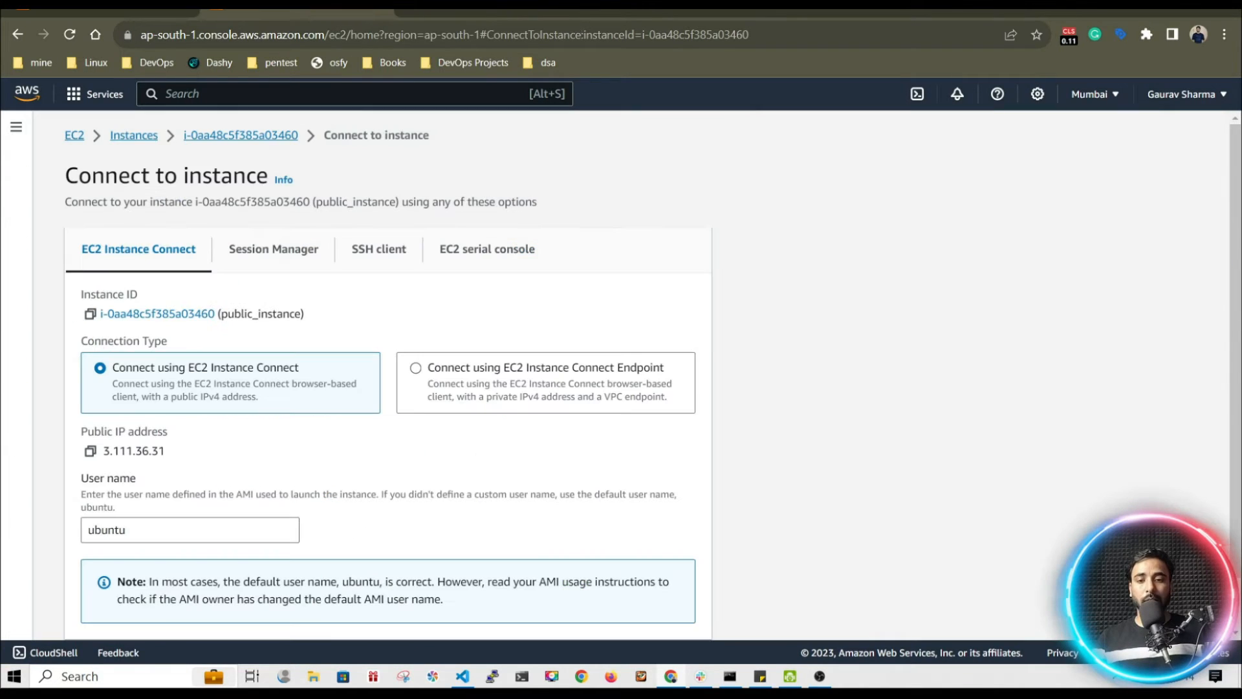
{"action": "scroll", "coordinate": [201, 446], "scroll_direction": "down", "scroll_amount": 1}
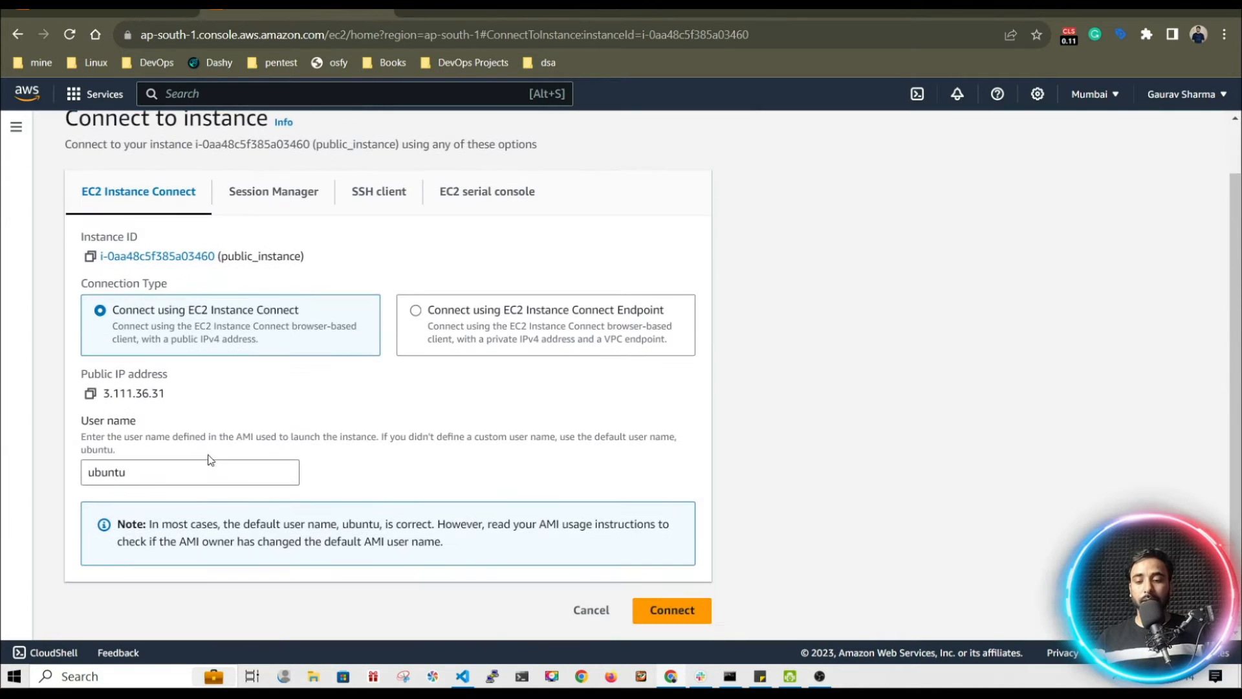
{"action": "left_click", "coordinate": [668, 609]}
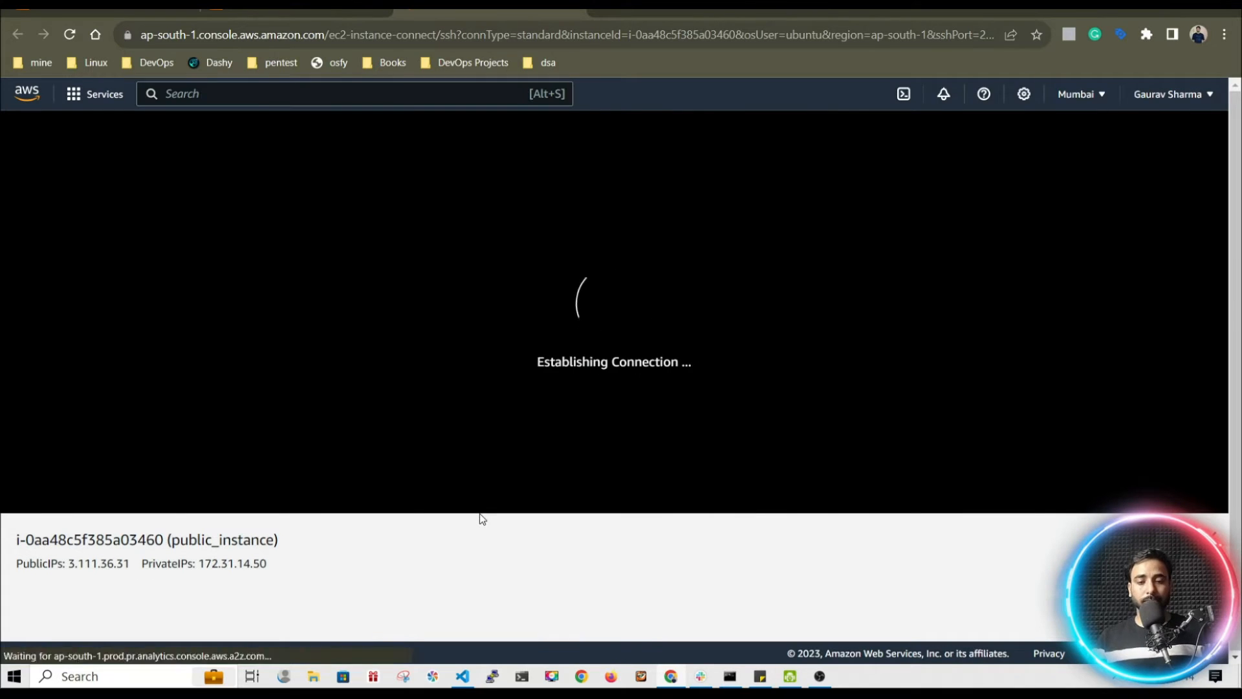
{"action": "type", "text": "ls"}
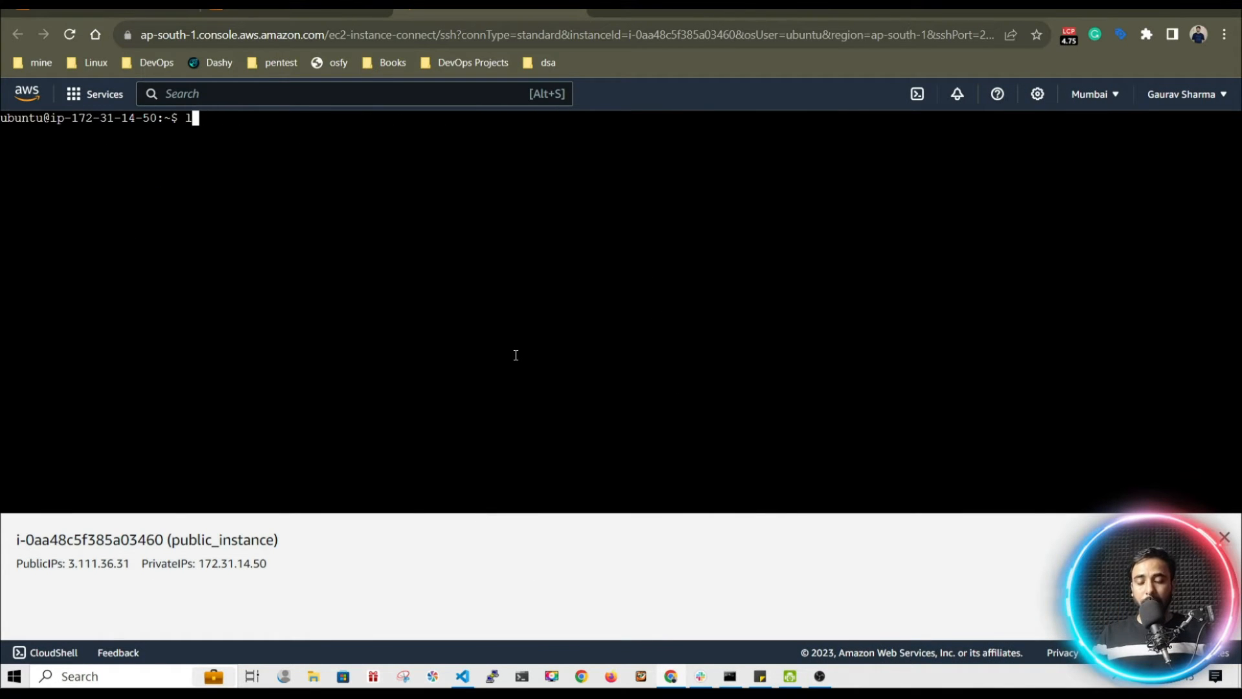
{"action": "key", "text": "Return"}
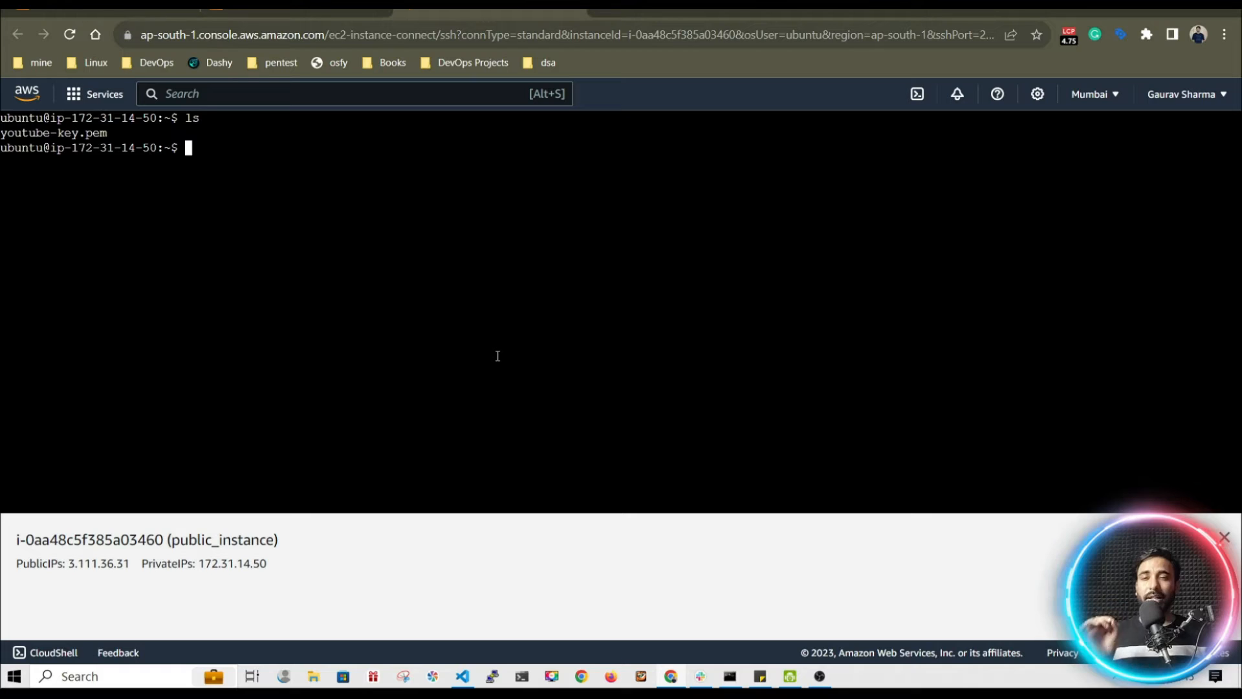
Begin an ssh command using the key file youtube-key.pem, and copy the private IPv4 address of privateInstance from the instances list.
{"action": "type", "text": "s"}
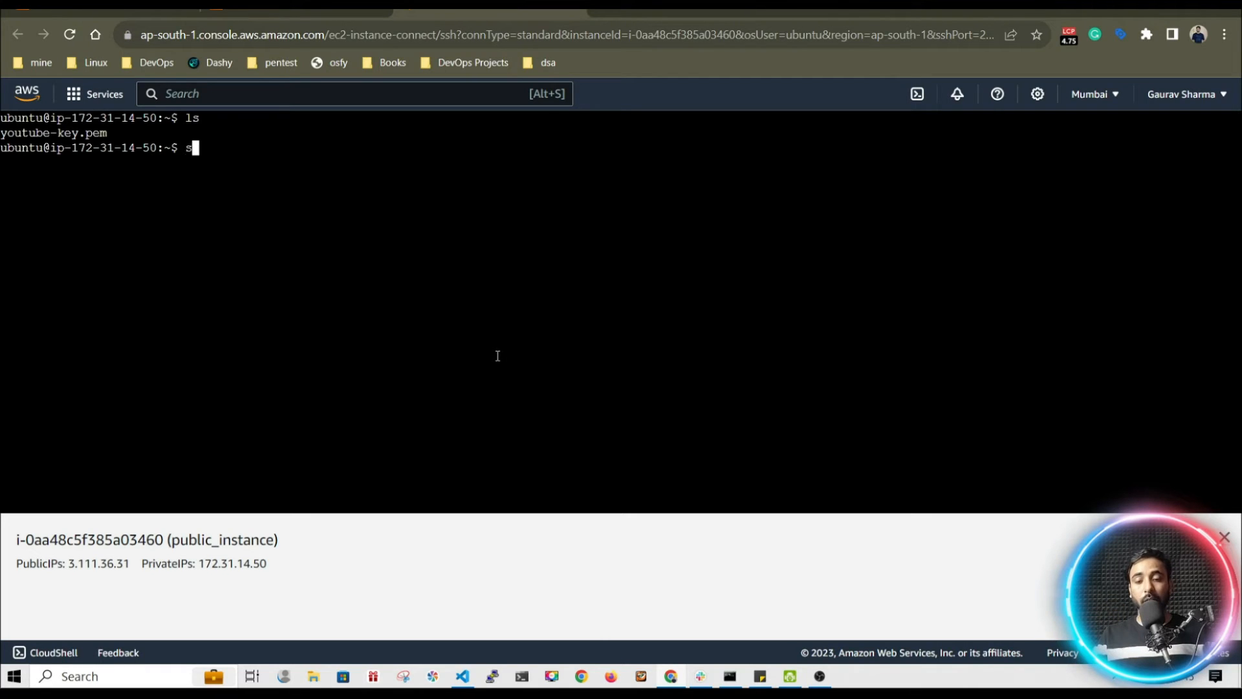
{"action": "type", "text": "sh -i youtube-key.pem"}
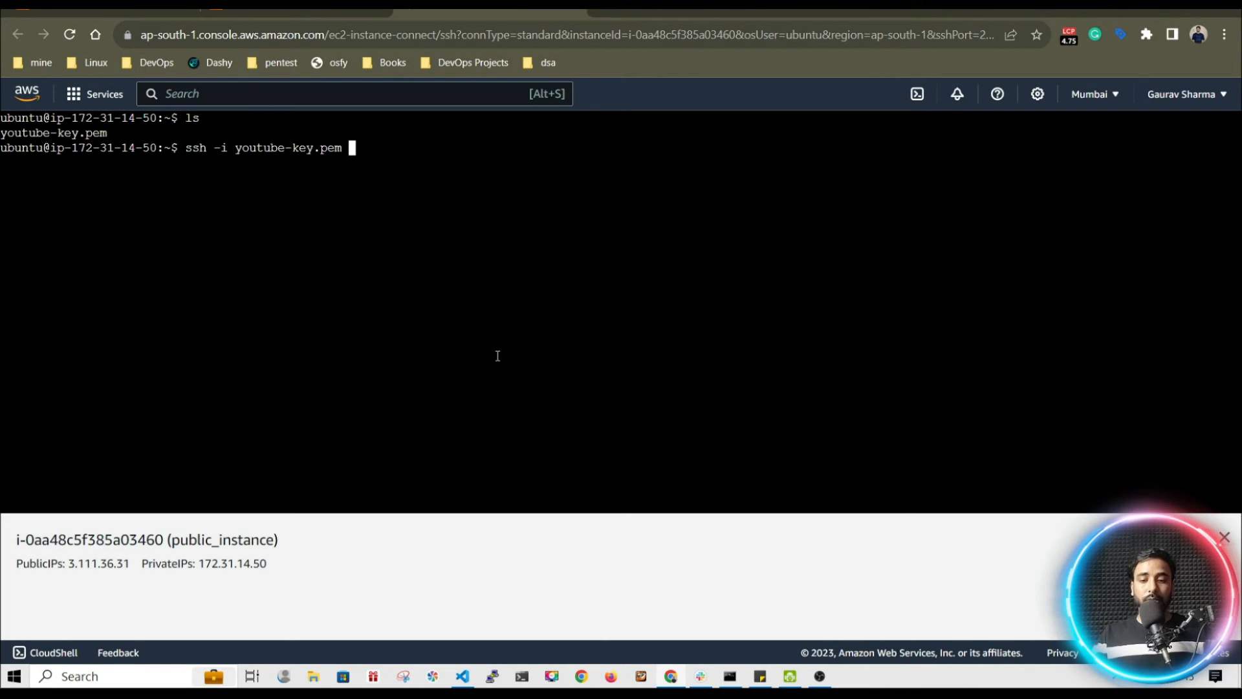
{"action": "left_click", "coordinate": [259, 11]}
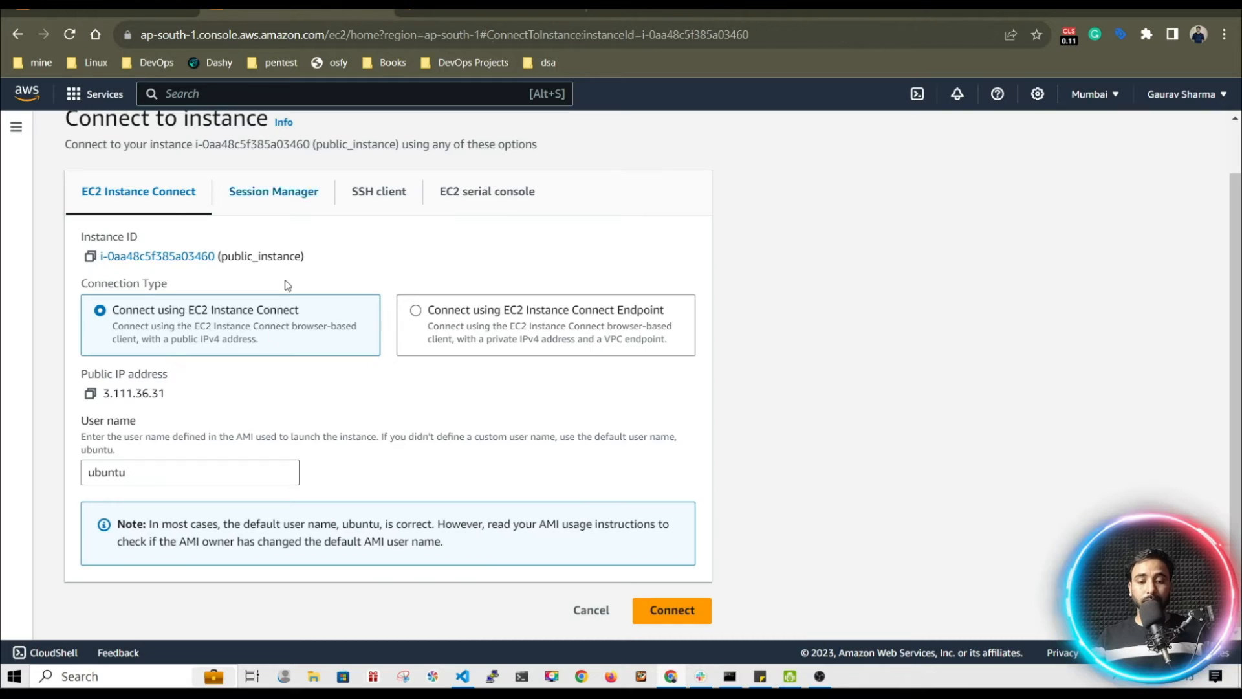
{"action": "left_click", "coordinate": [110, 11]}
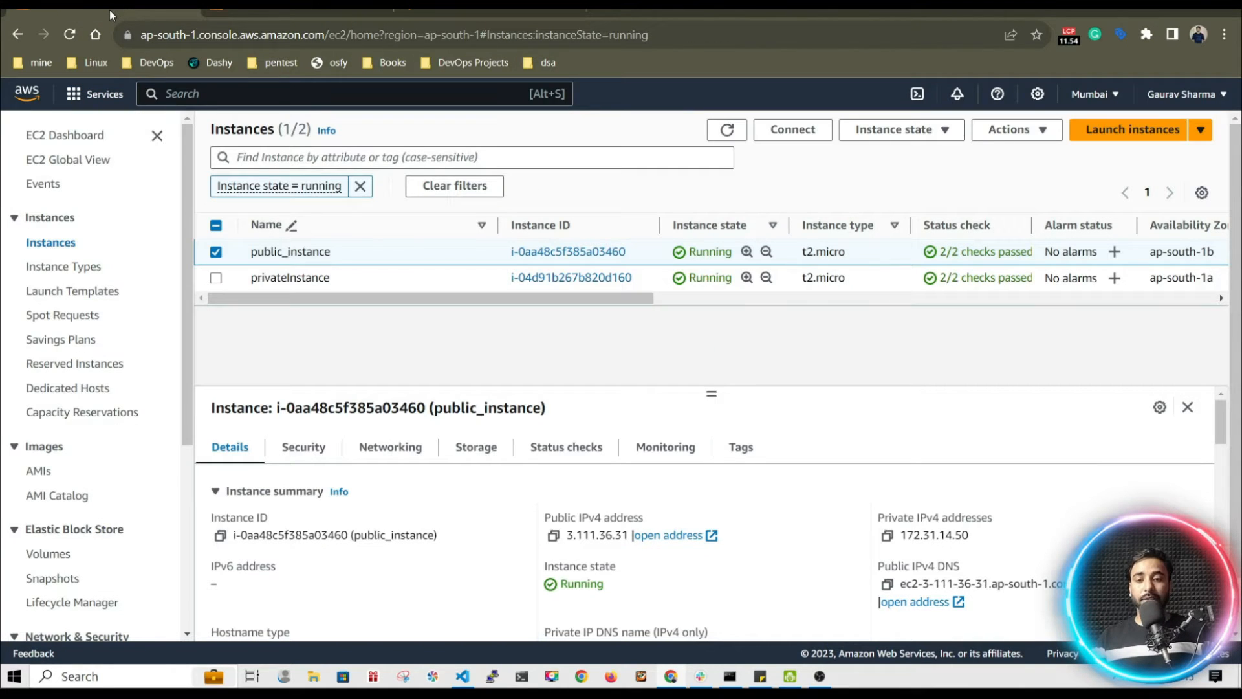
{"action": "left_click", "coordinate": [658, 284]}
{"action": "left_click", "coordinate": [887, 536]}
{"action": "left_click", "coordinate": [490, 11]}
{"action": "type", "text": "ec2-user@"}
{"action": "type", "text": "172.31.100.133"}
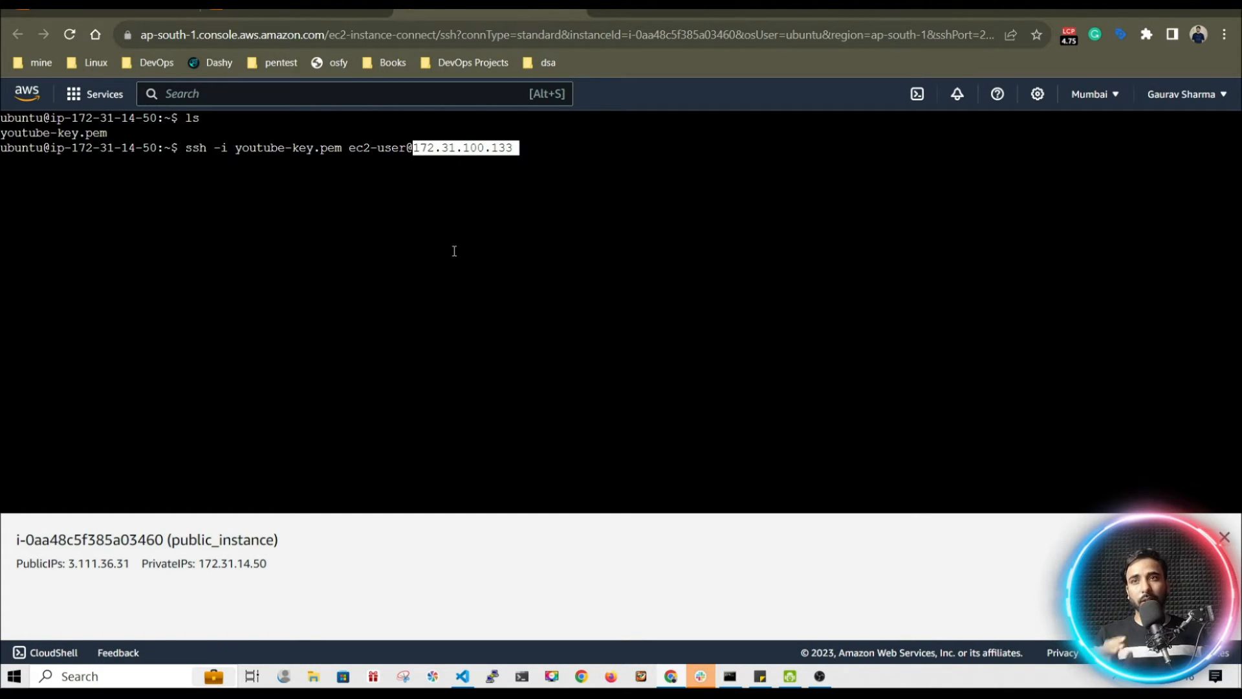
{"action": "key", "text": "Return"}
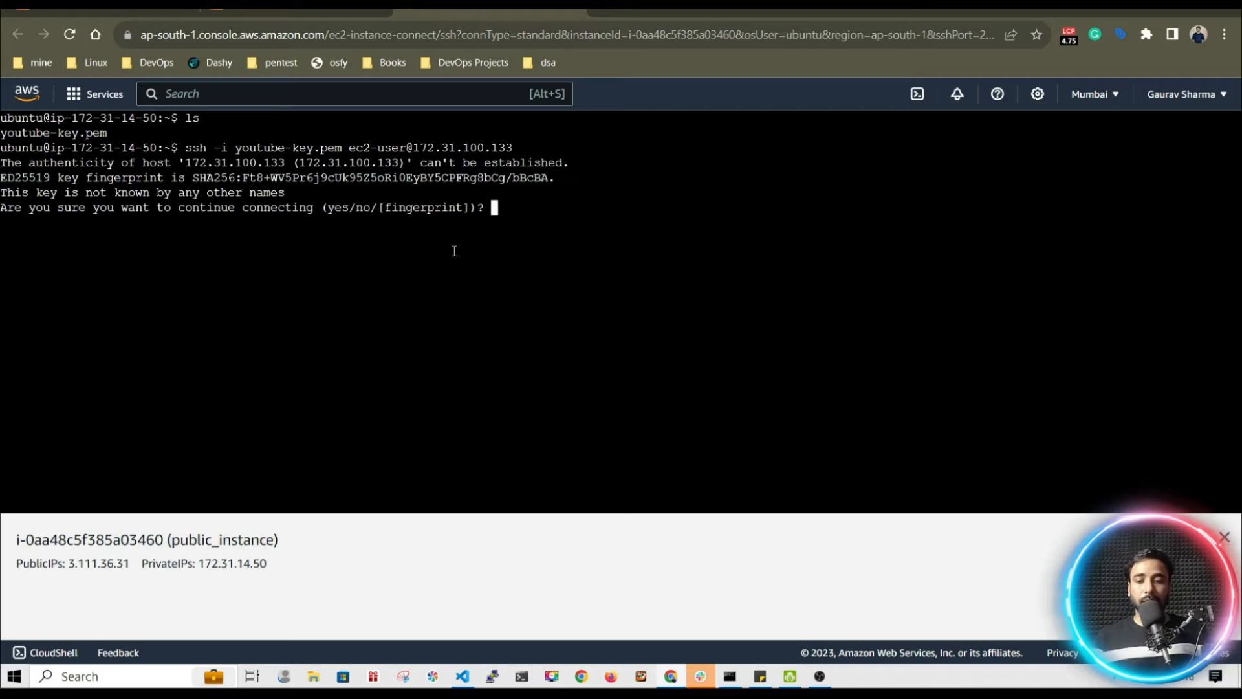
{"action": "type", "text": "yes"}
{"action": "key", "text": "Return"}
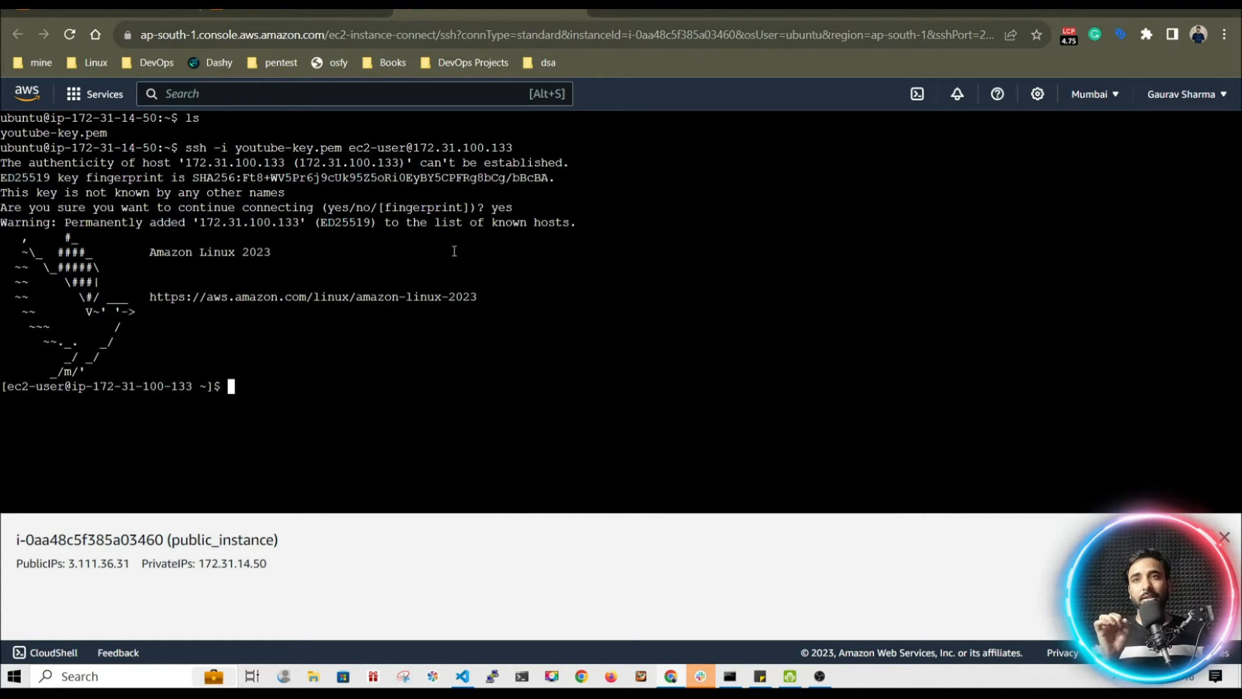
Clear the terminal and ping 8.8.8.8 from the private instance, stopping the ping after a few packets.
{"action": "key", "text": "ctrl+l"}
{"action": "type", "text": "ping 8.8.8.8."}
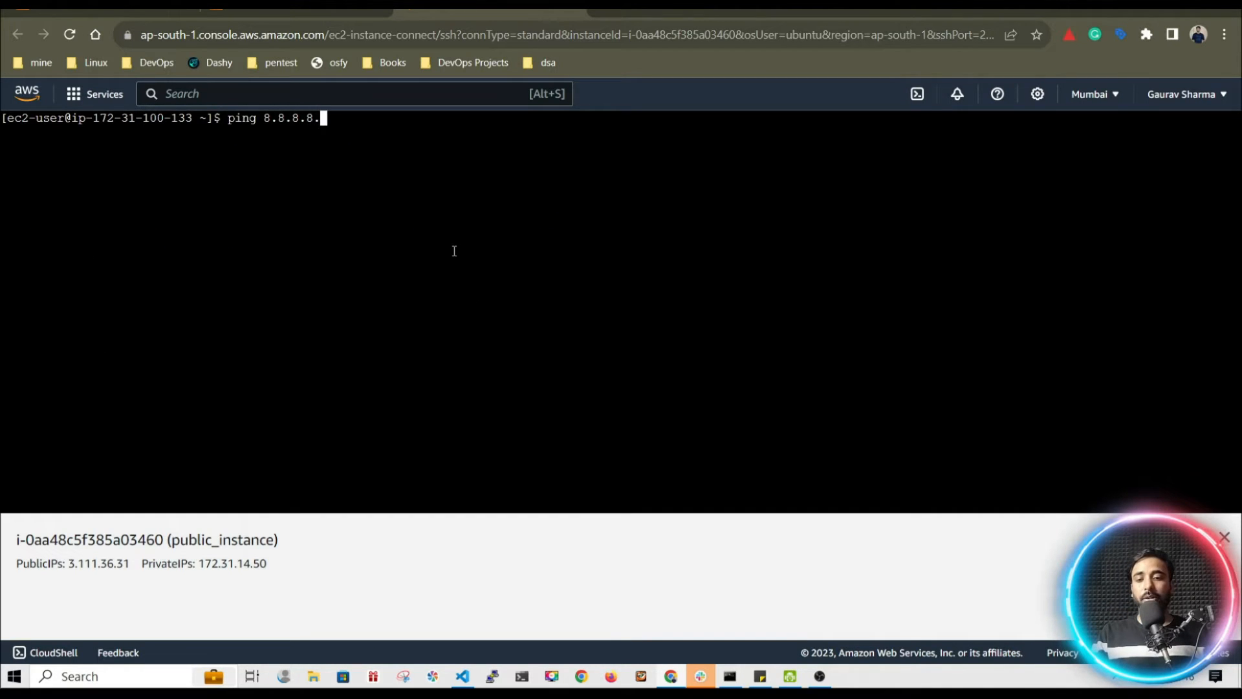
{"action": "key", "text": "Return"}
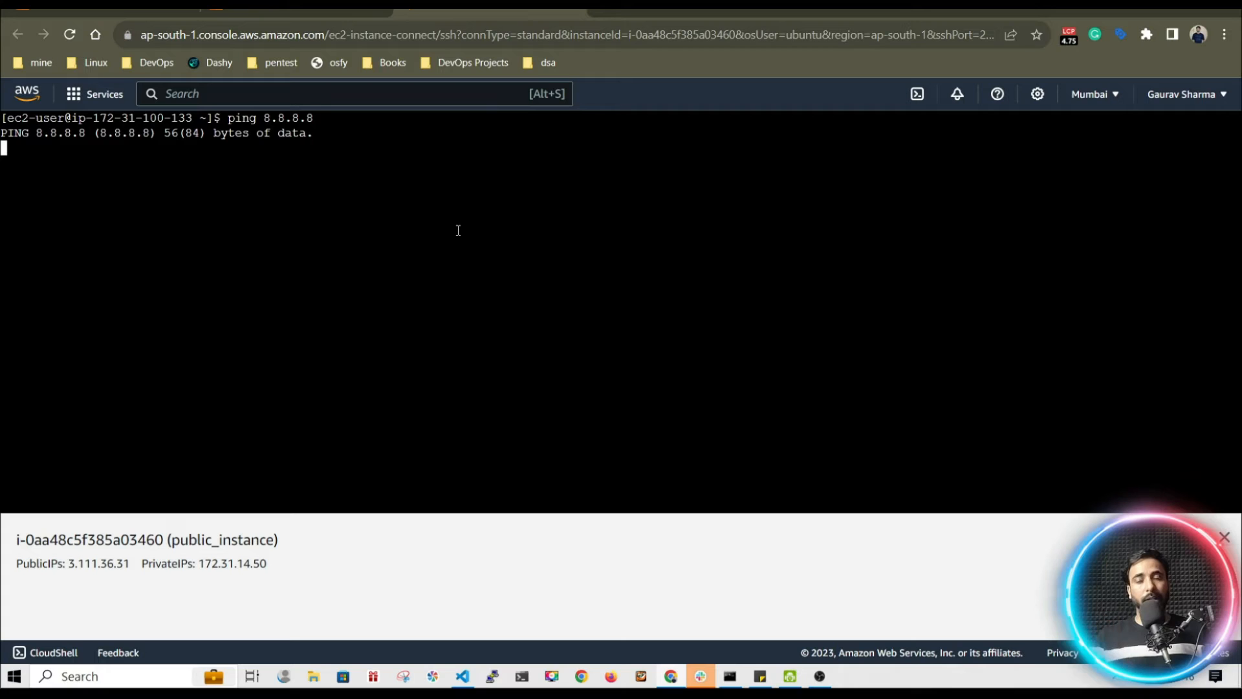
{"action": "key", "text": "ctrl+c"}
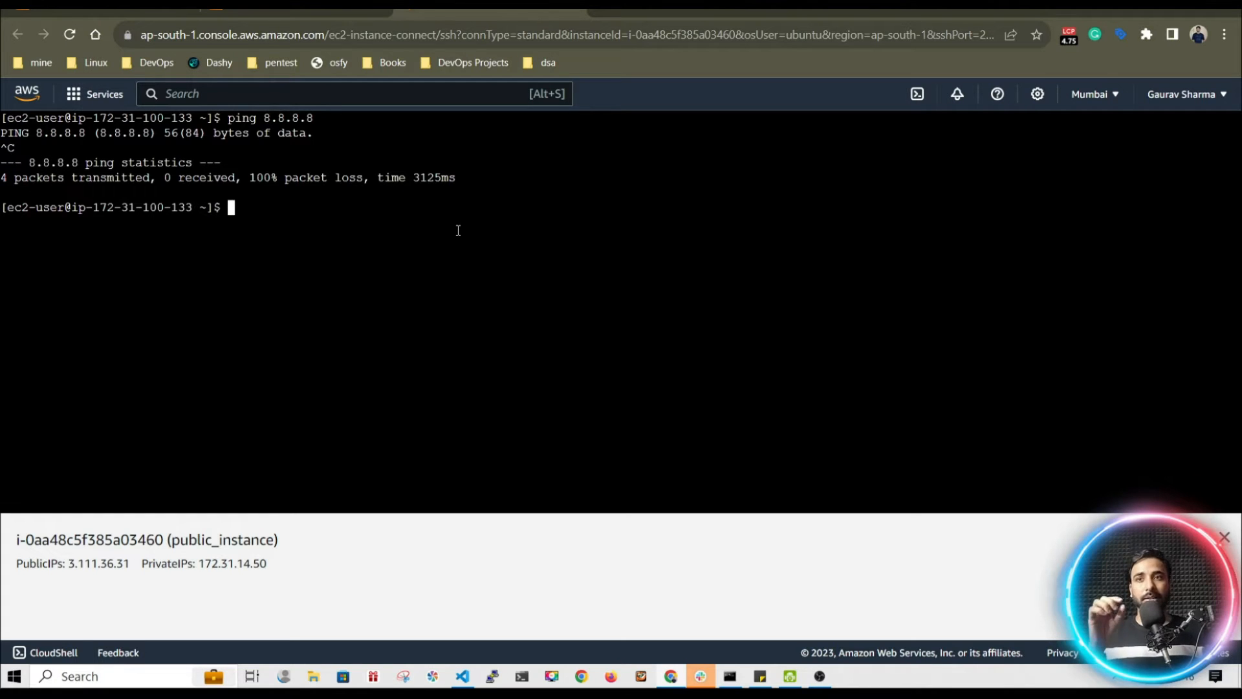
Test web access from the private instance by running curl google.com, then interrupt the request.
{"action": "type", "text": "curl google.com"}
{"action": "key", "text": "Return"}
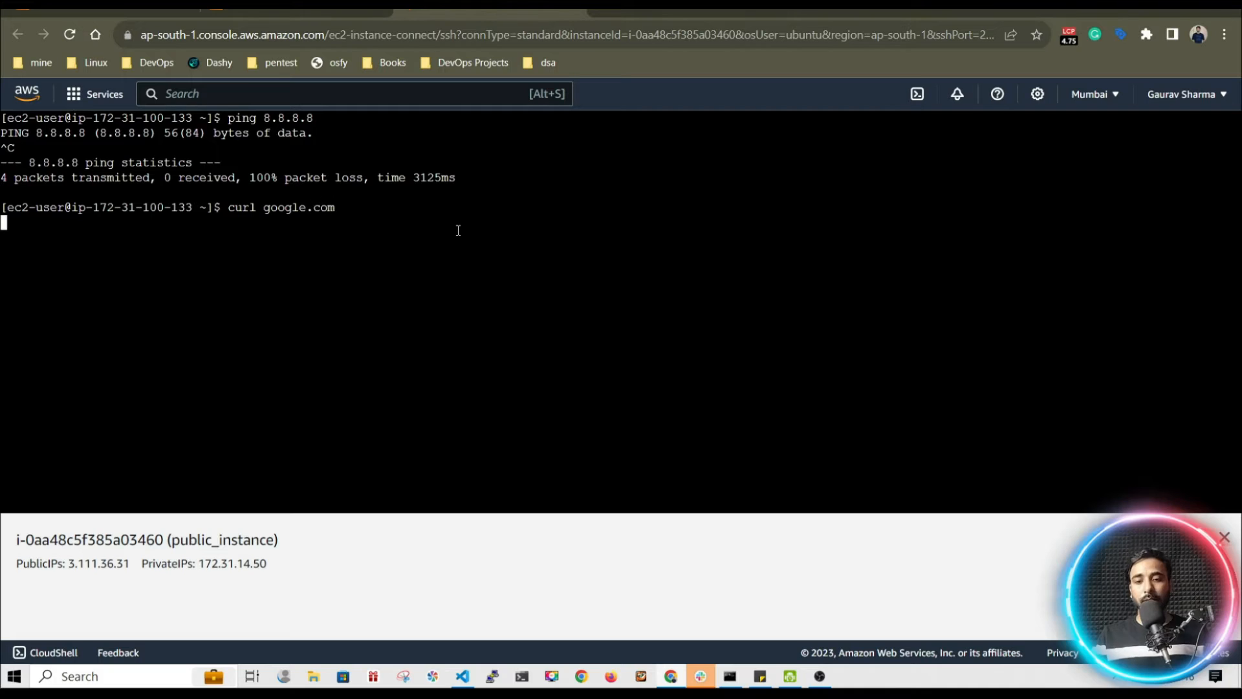
{"action": "key", "text": "ctrl+c"}
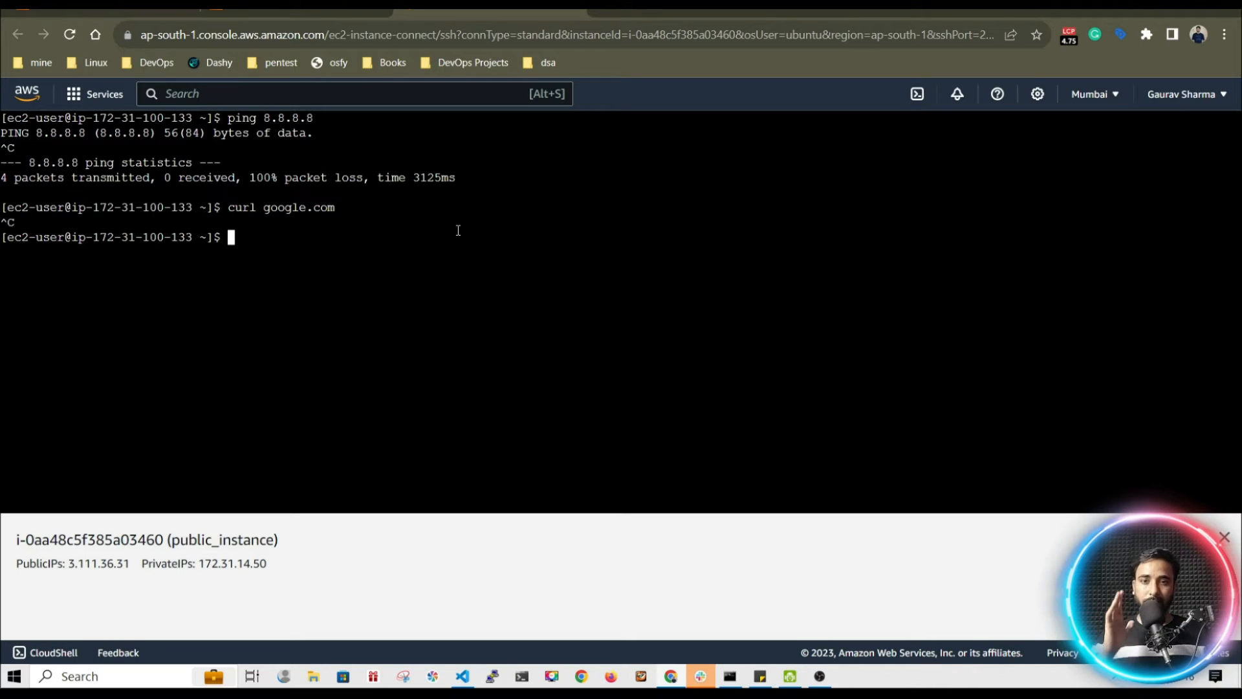
List the S3 buckets from the private instance with the command aws s3 ls.
{"action": "type", "text": "aws"}
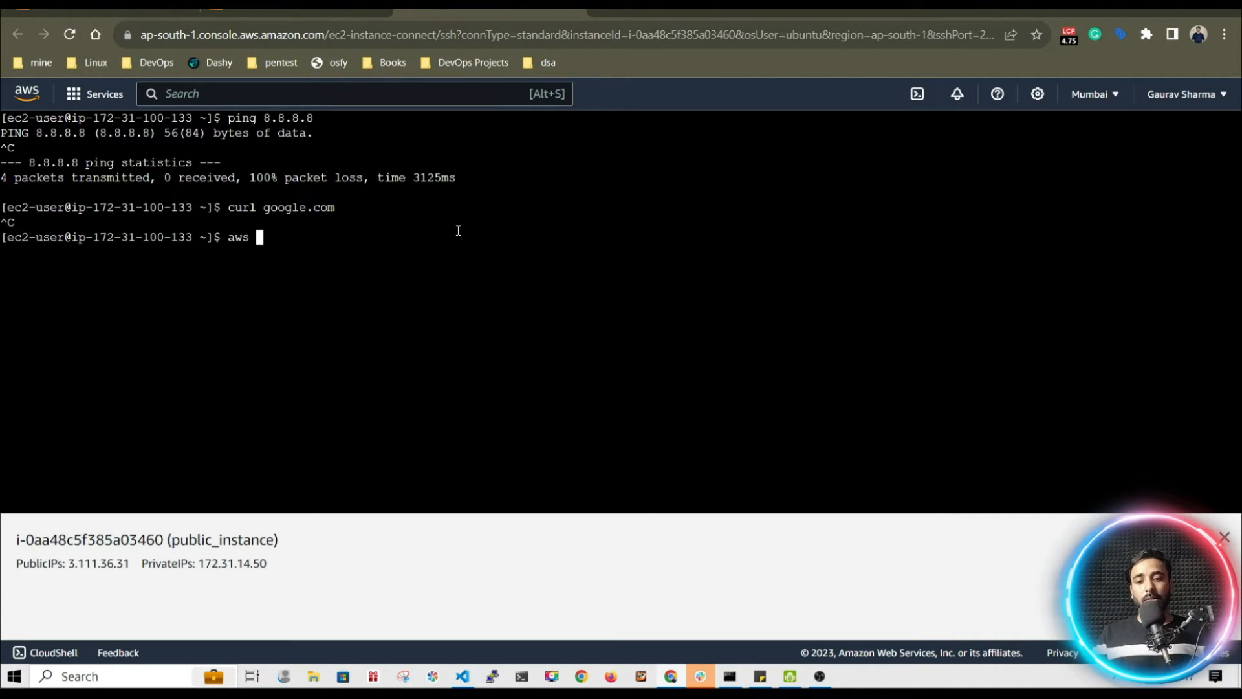
{"action": "type", "text": "s"}
{"action": "type", "text": "3 ls"}
{"action": "key", "text": "Return"}
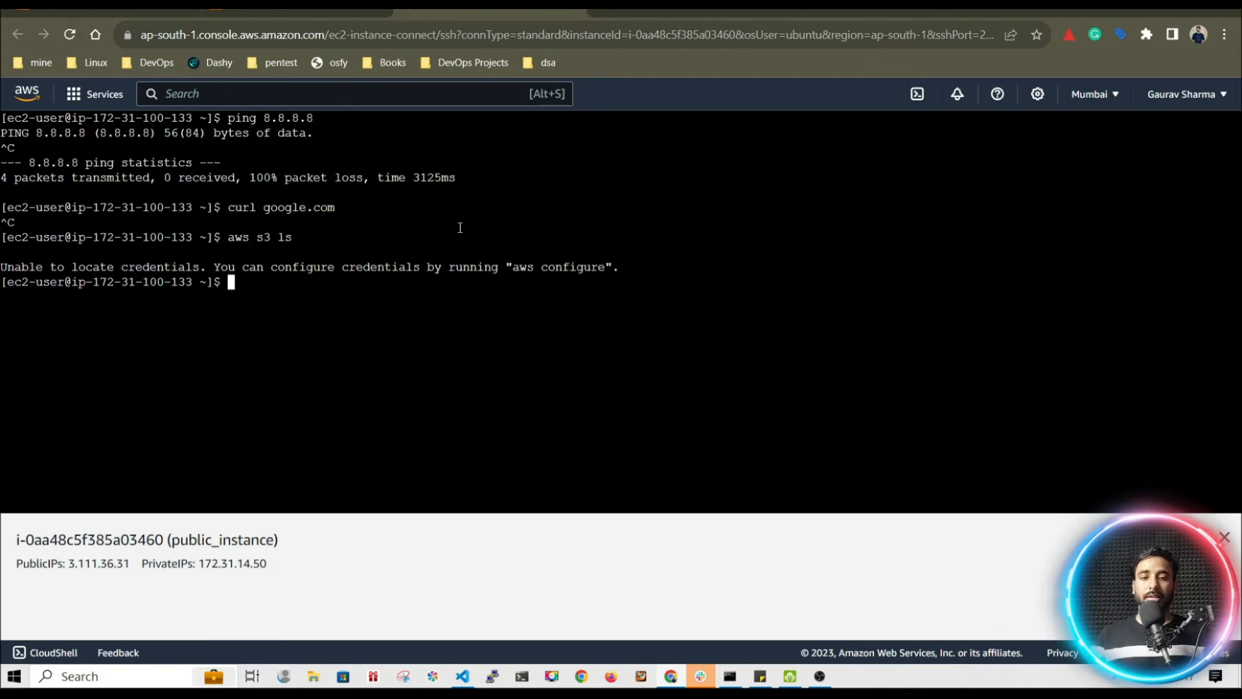
Attach the IAM role awss3fullaccess to the EC2 instance privateInstance.
{"action": "mouse_move", "coordinate": [327, 10]}
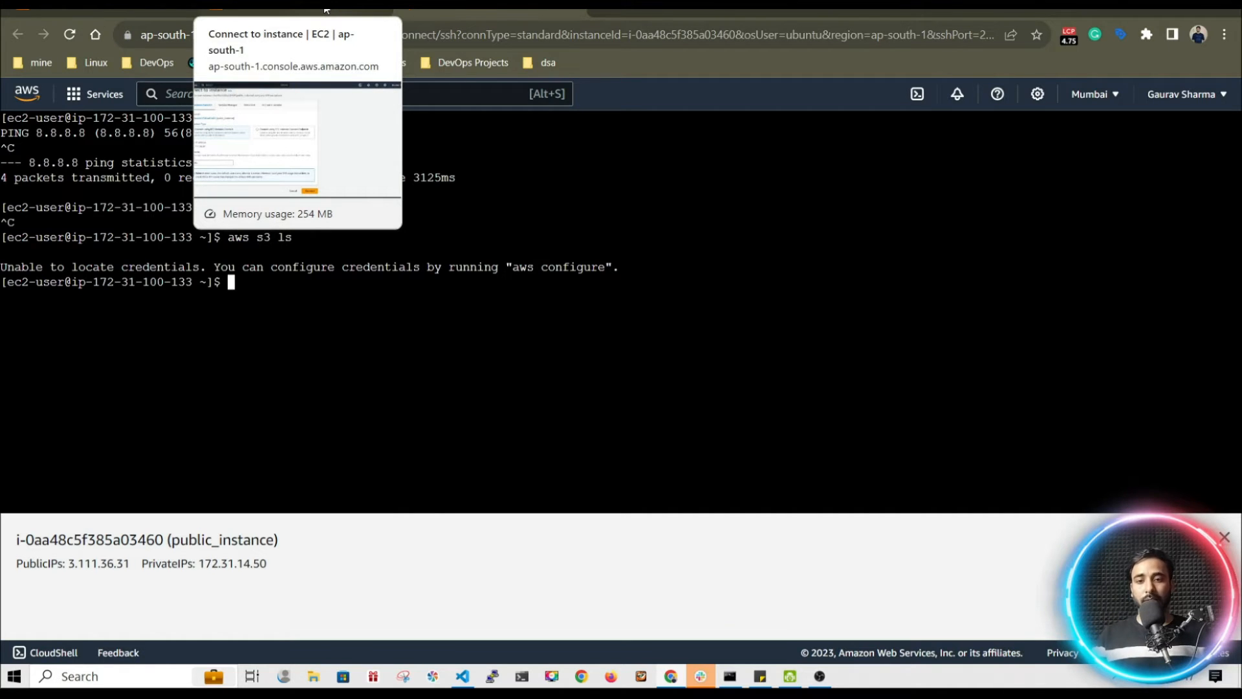
{"action": "left_click", "coordinate": [326, 10]}
{"action": "left_click", "coordinate": [162, 11]}
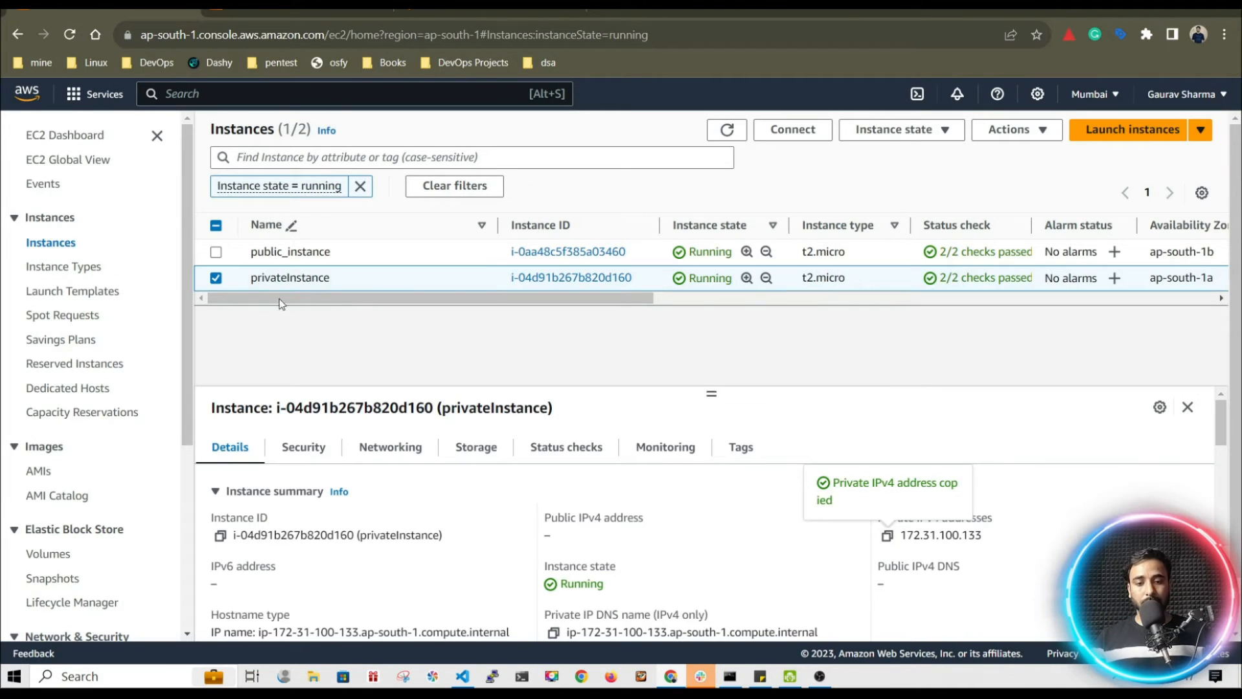
{"action": "left_click", "coordinate": [1013, 130]}
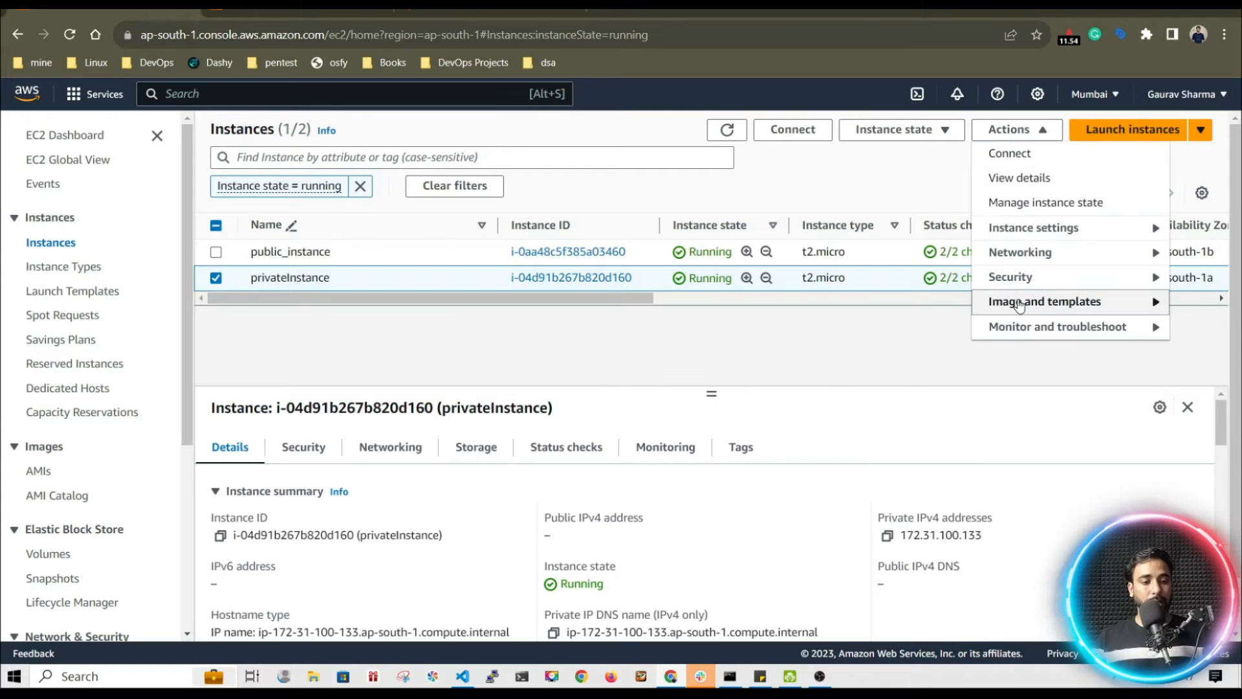
{"action": "mouse_move", "coordinate": [1010, 282]}
{"action": "left_click", "coordinate": [852, 330]}
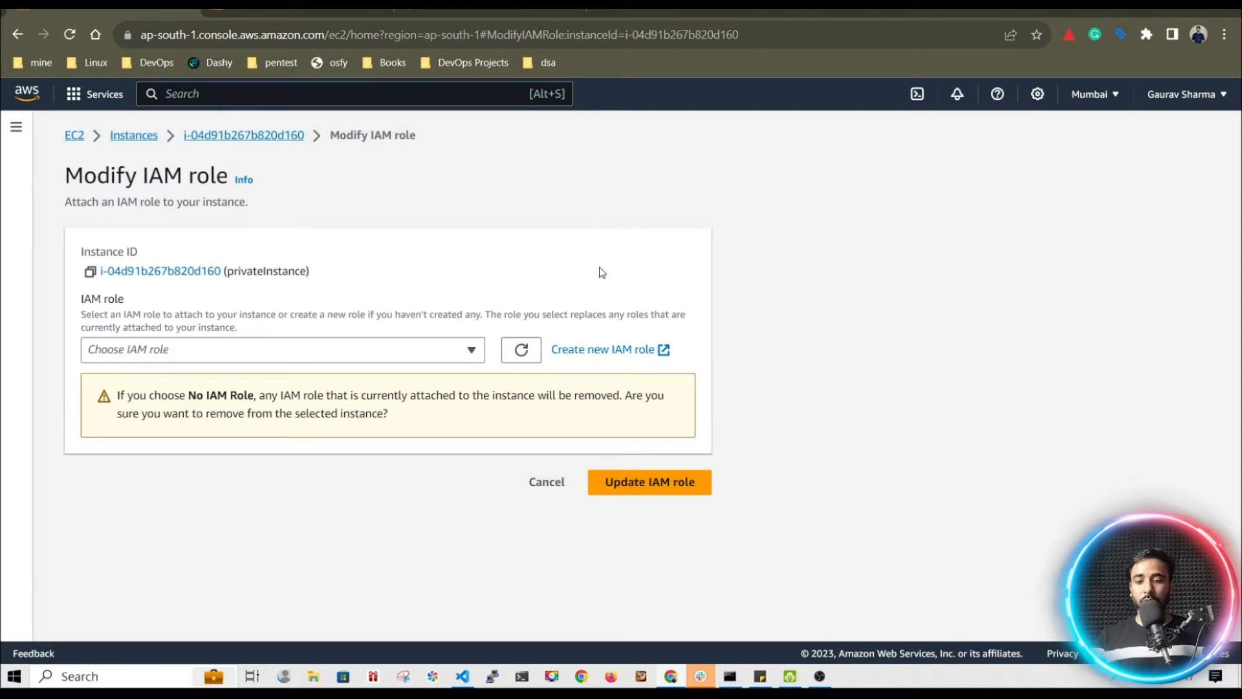
{"action": "left_click", "coordinate": [428, 353]}
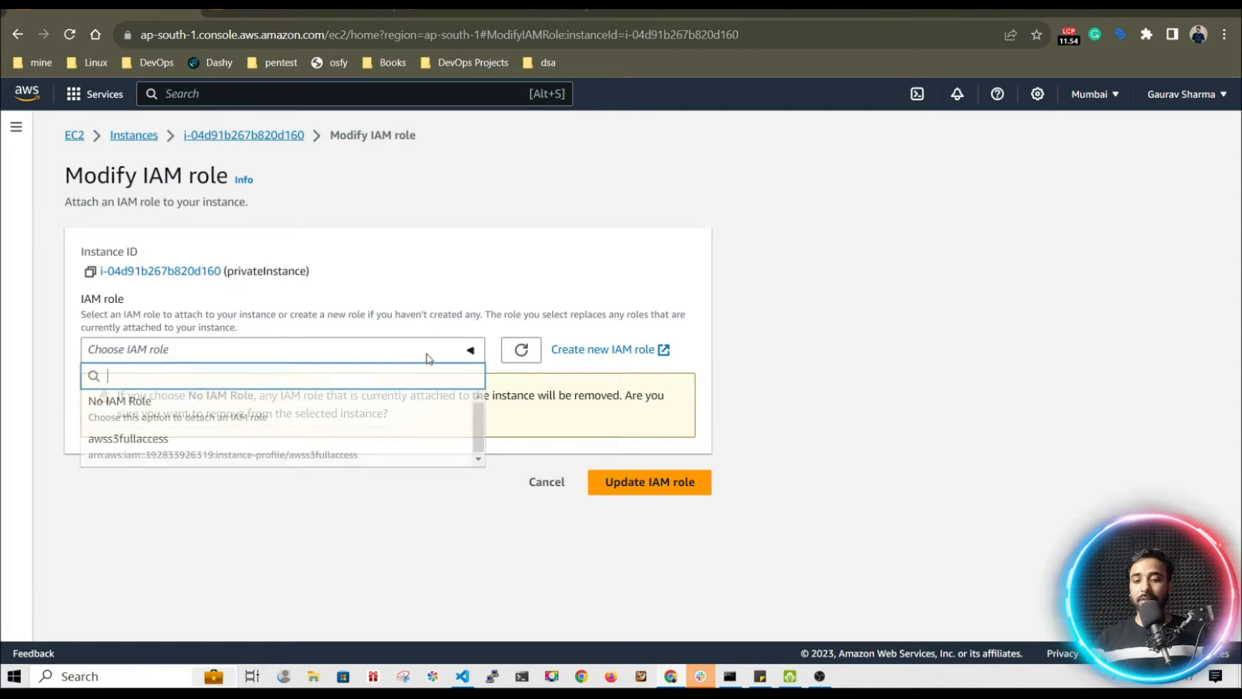
{"action": "left_click", "coordinate": [174, 449]}
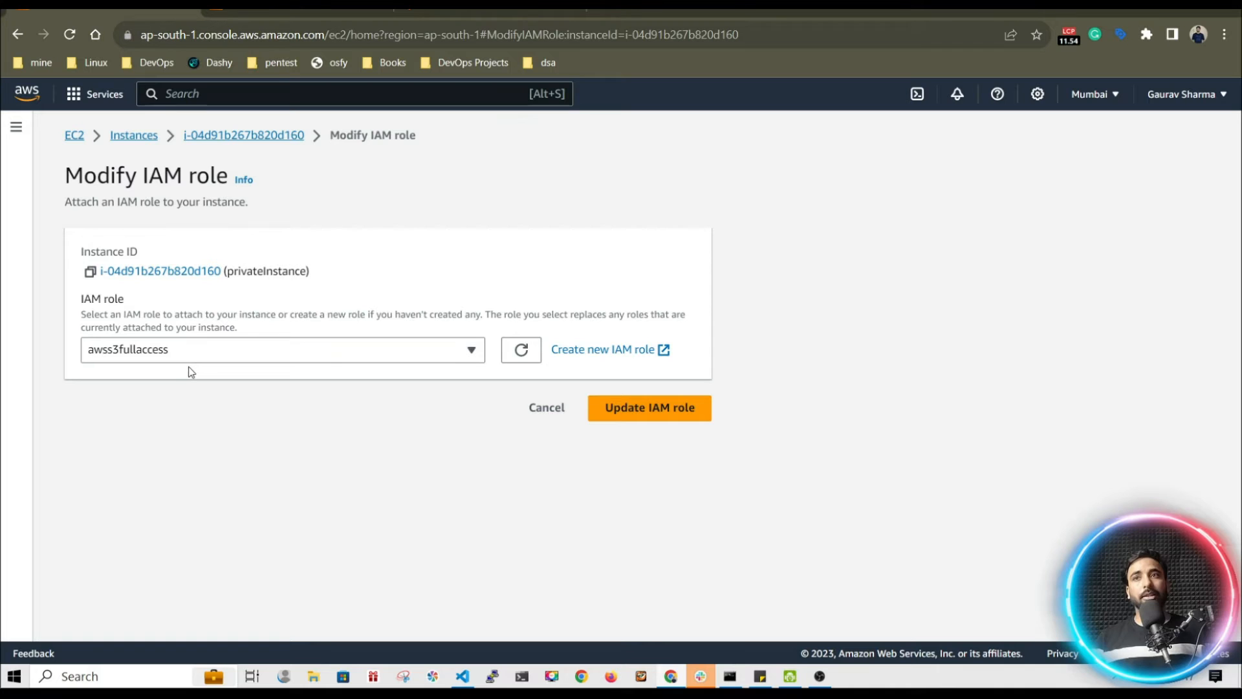
{"action": "left_click", "coordinate": [666, 417]}
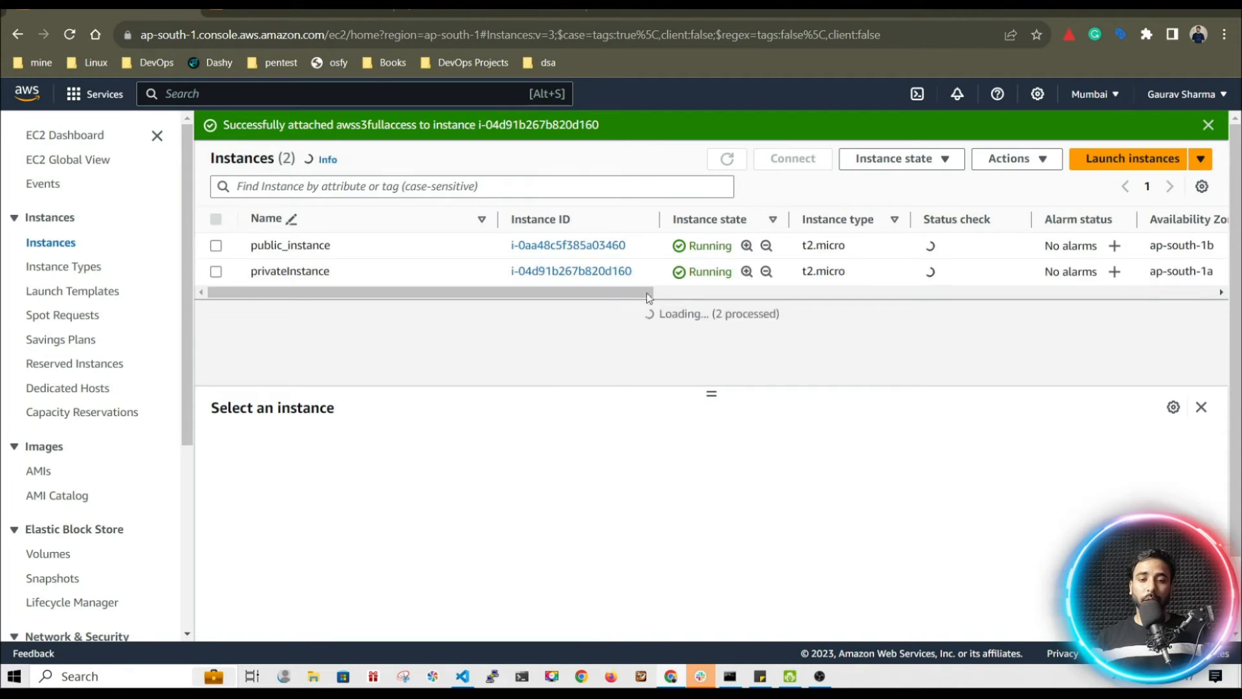
Return to the private instance's terminal session and run aws s3 ls again.
{"action": "left_click", "coordinate": [498, 11]}
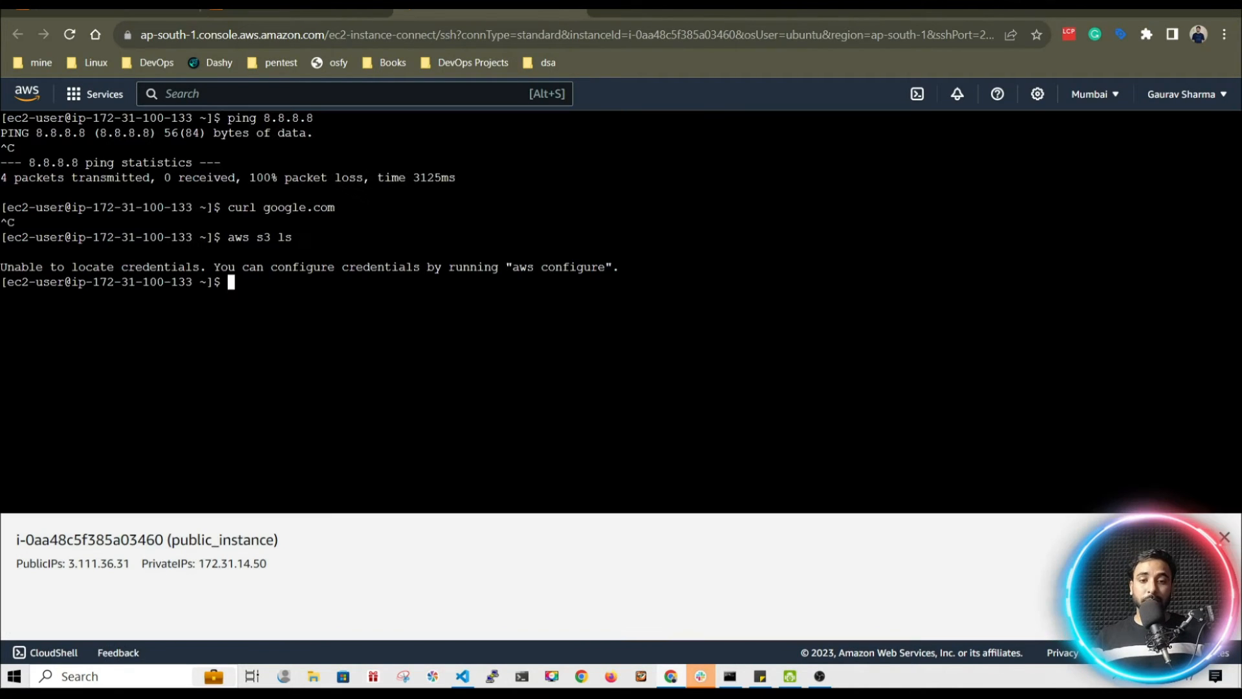
{"action": "key", "text": "Up"}
{"action": "key", "text": "Return"}
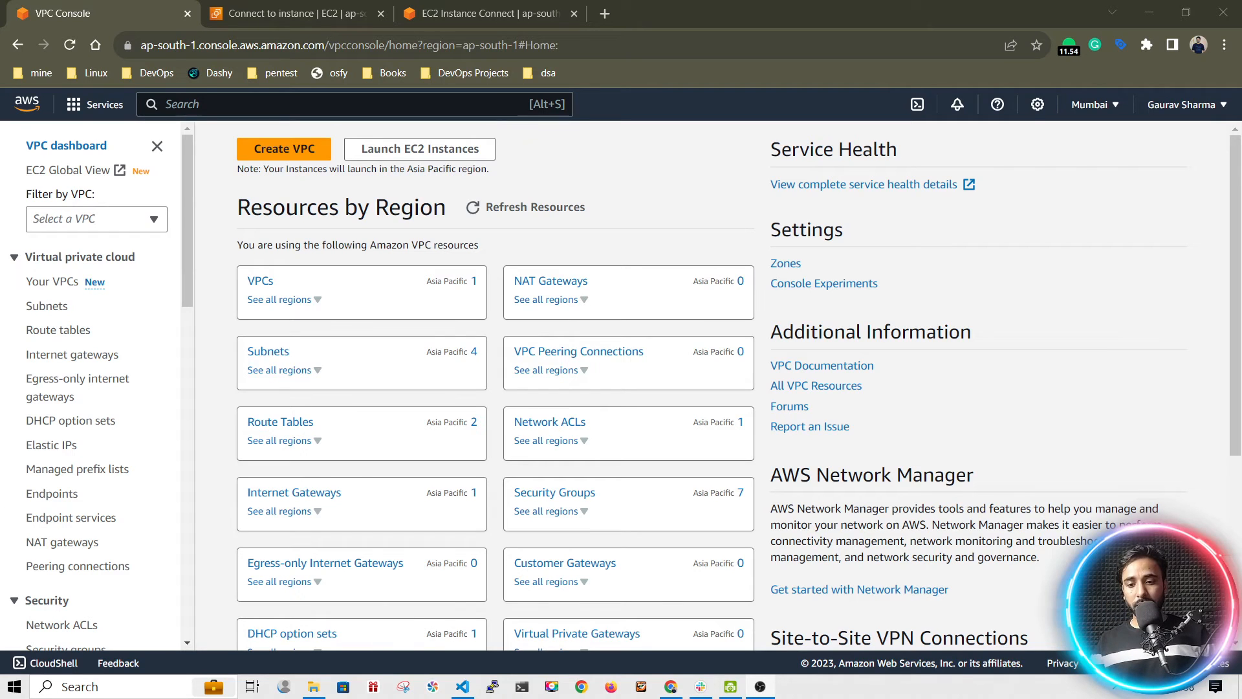
Examine the routes of private-route-table in the VPC console.
{"action": "left_click", "coordinate": [61, 333]}
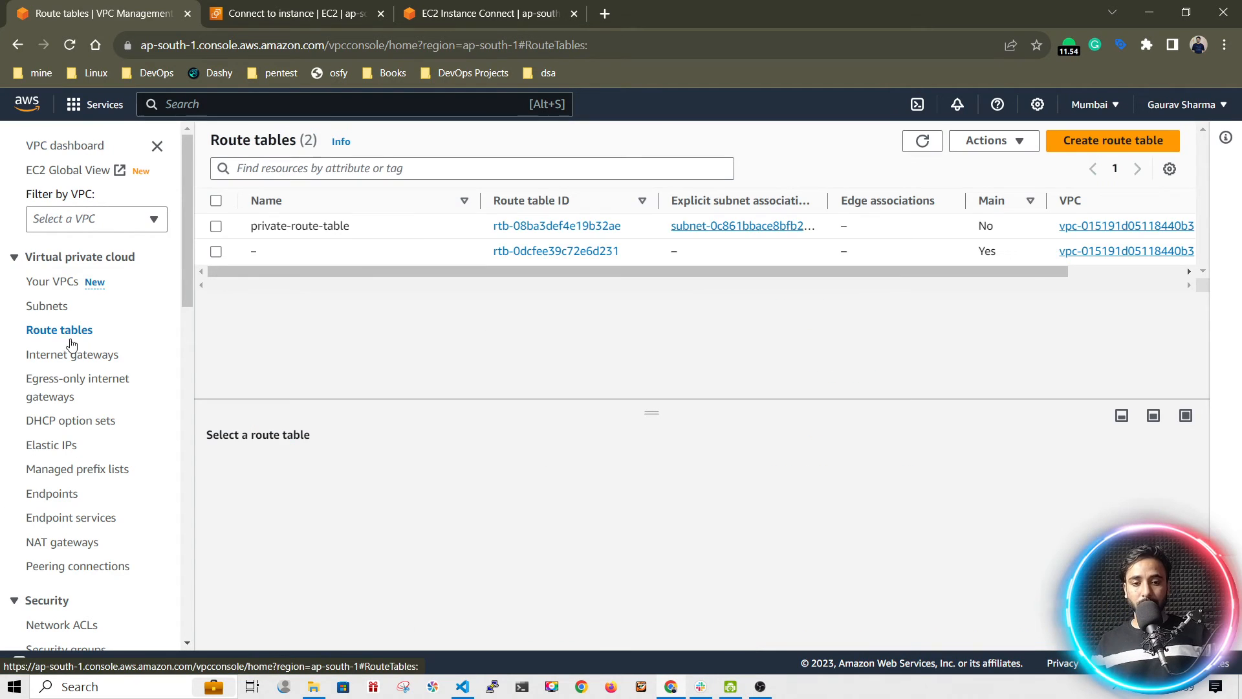
{"action": "left_click", "coordinate": [302, 226]}
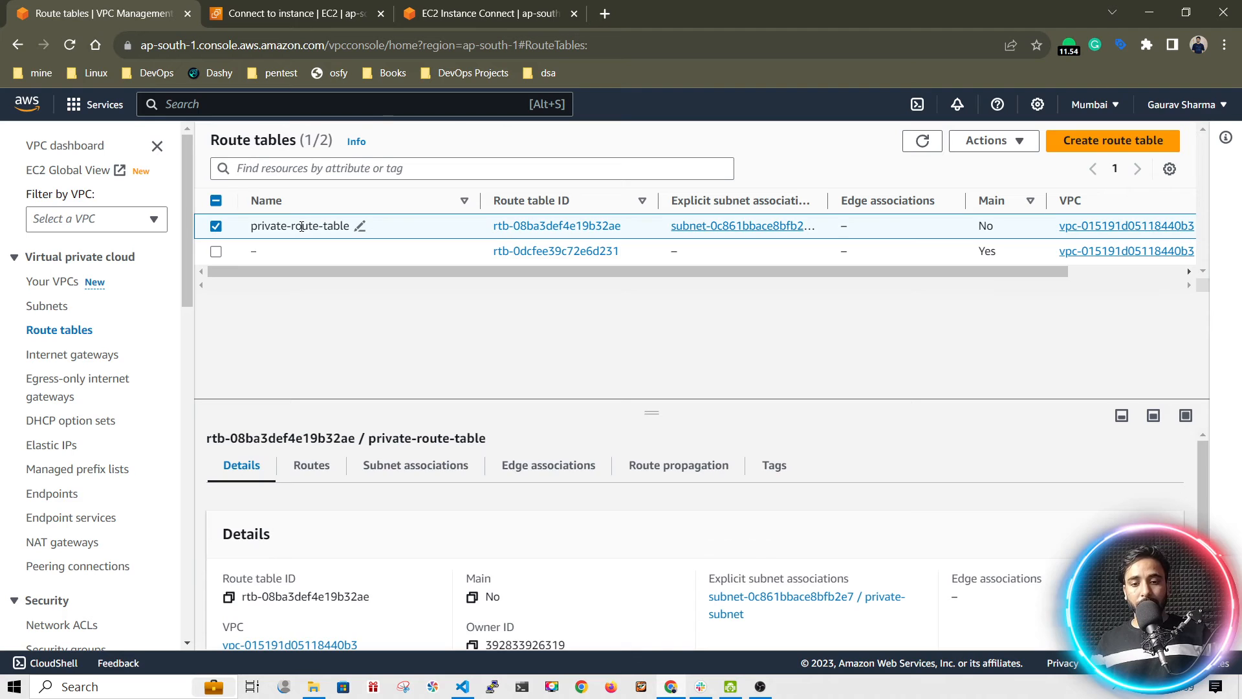
{"action": "left_click", "coordinate": [309, 465]}
{"action": "left_click_drag", "start_coordinate": [220, 597], "coordinate": [344, 595]}
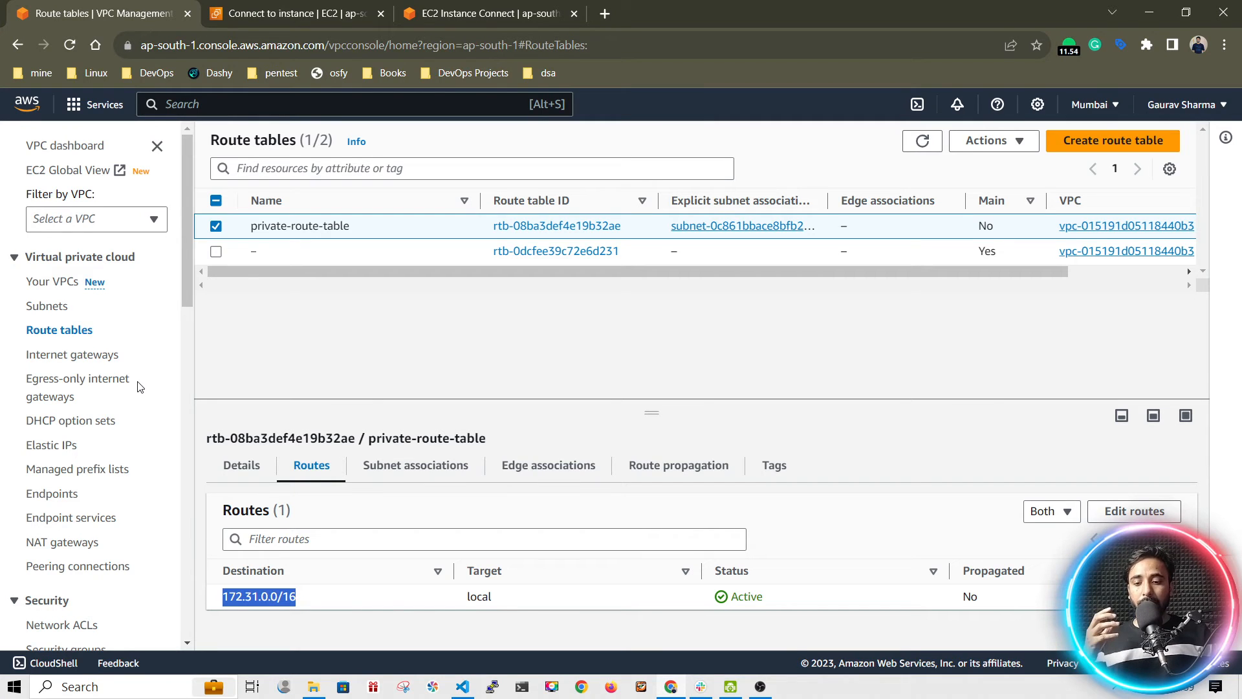
Begin creating a VPC endpoint with the name tag s3endpoint.
{"action": "left_click", "coordinate": [43, 497]}
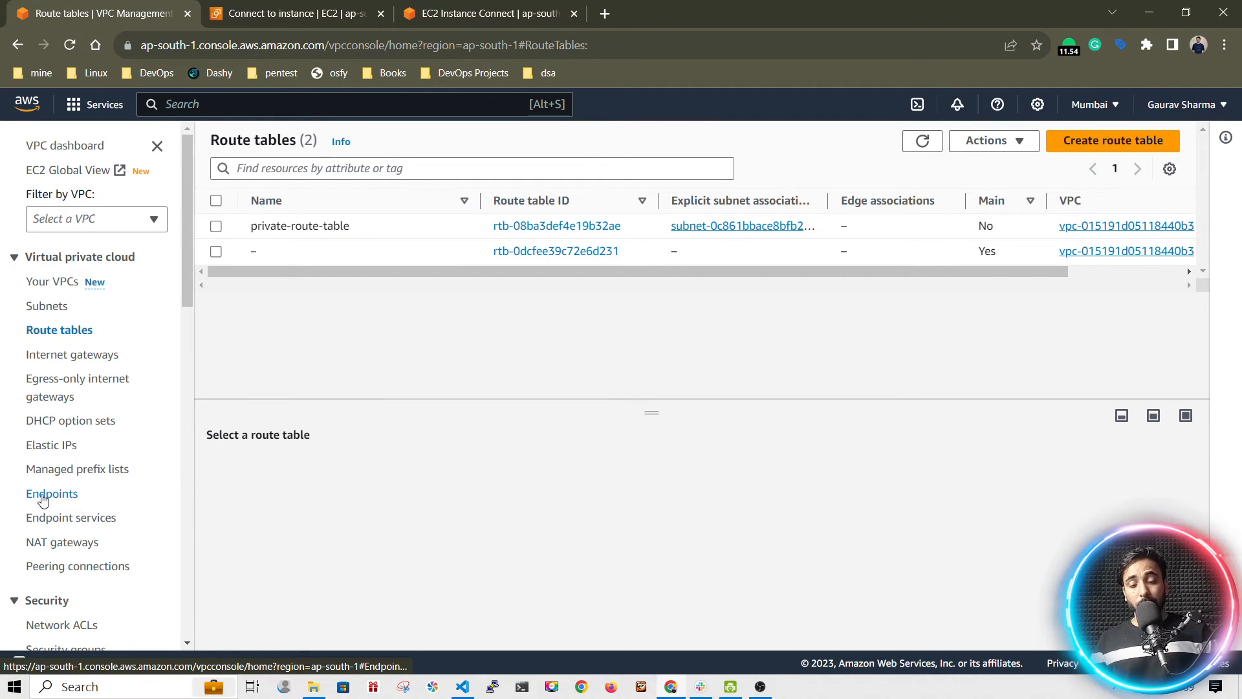
{"action": "left_click", "coordinate": [44, 497]}
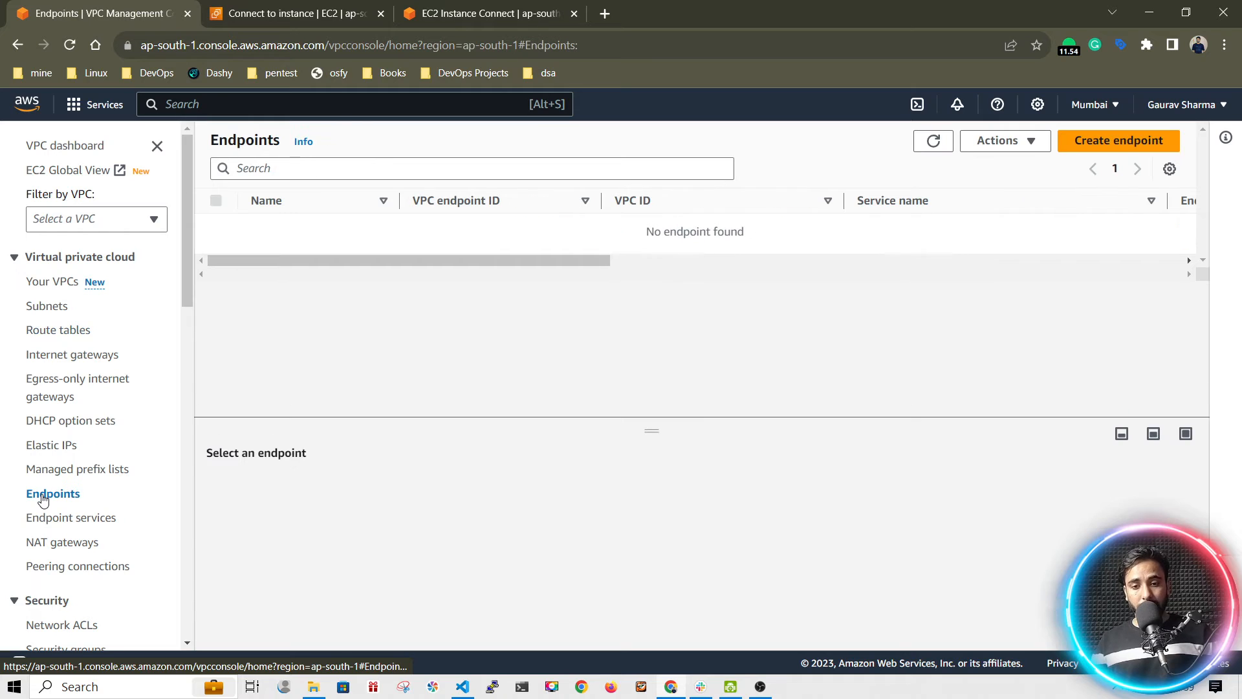
{"action": "left_click", "coordinate": [1105, 140]}
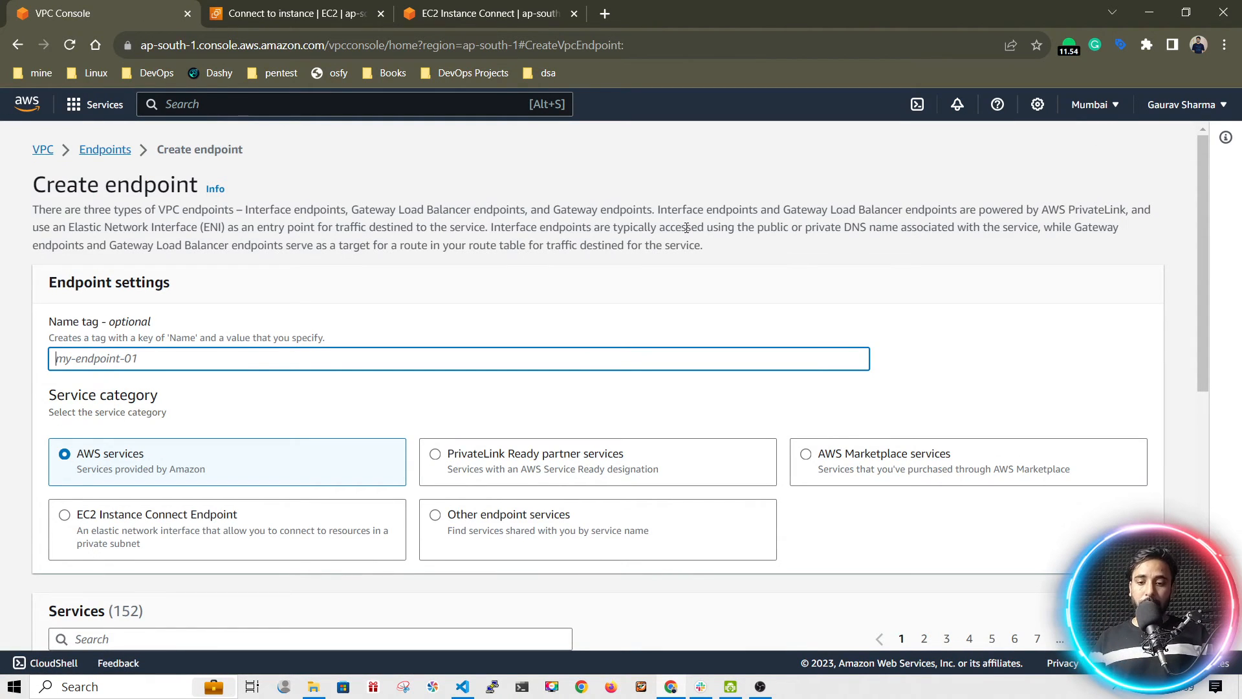
{"action": "type", "text": "s3endpoint"}
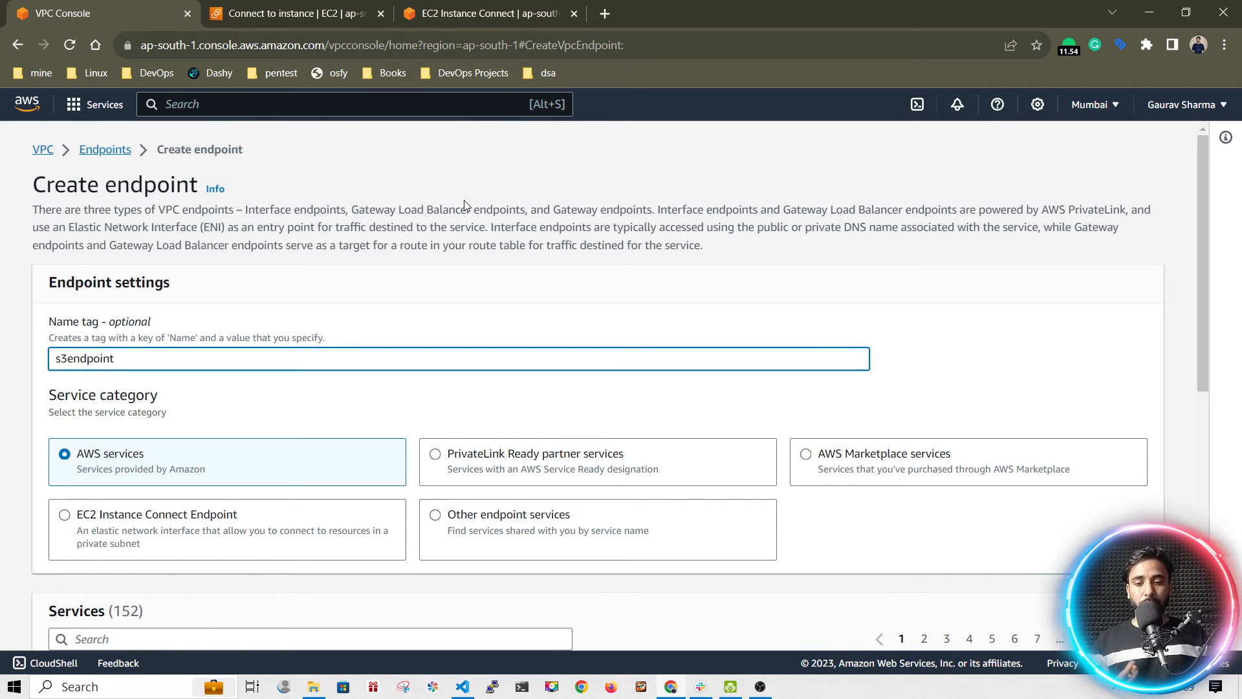
Look over the available AWS services for the endpoint and filter the list by s3.
{"action": "scroll", "coordinate": [535, 162], "scroll_direction": "down", "scroll_amount": 4}
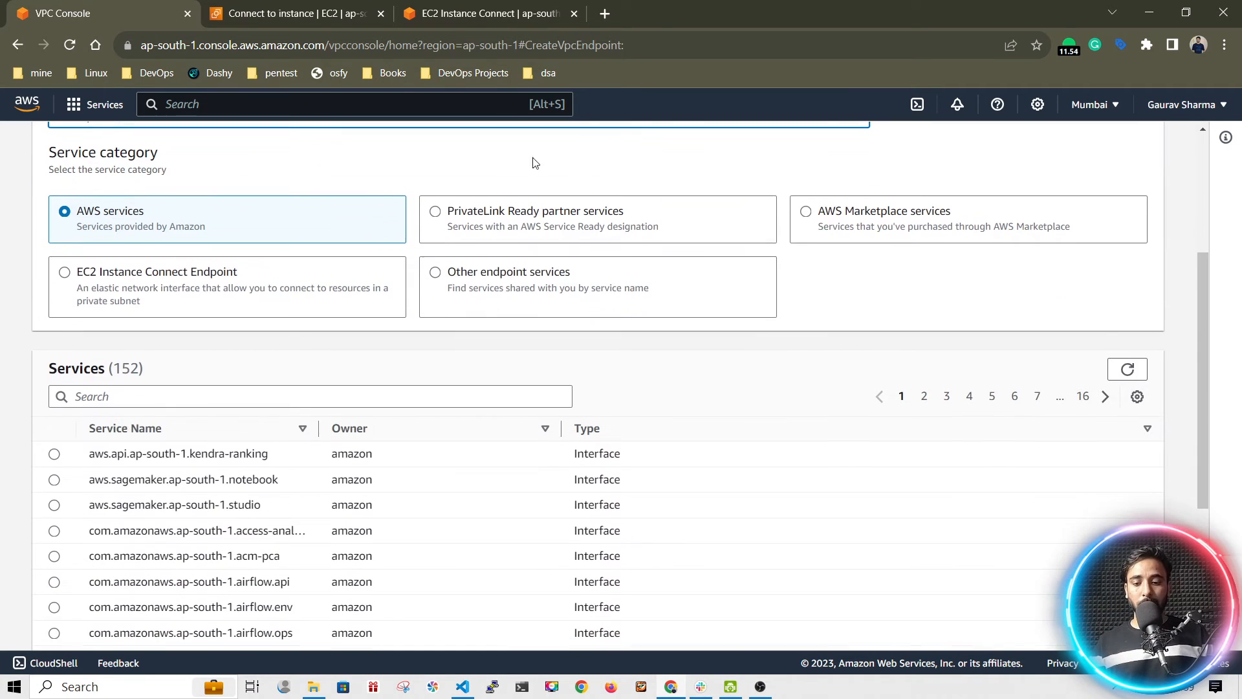
{"action": "left_click_drag", "start_coordinate": [147, 370], "coordinate": [70, 372]}
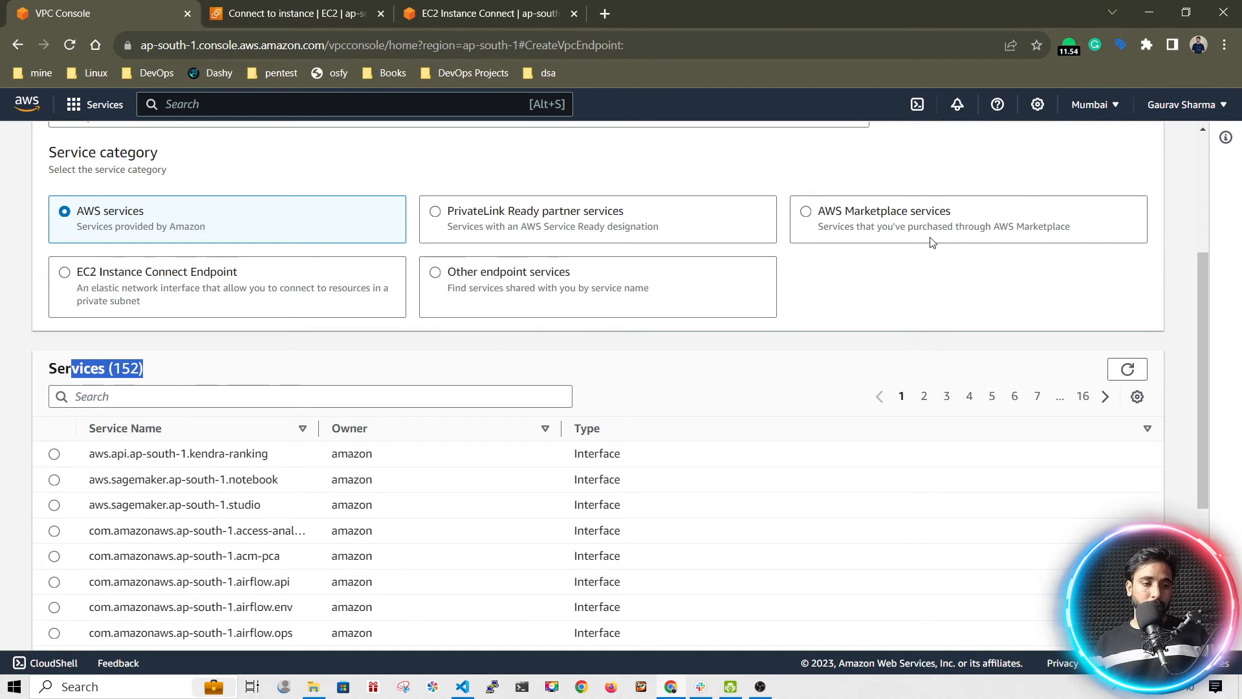
{"action": "left_click", "coordinate": [1098, 108]}
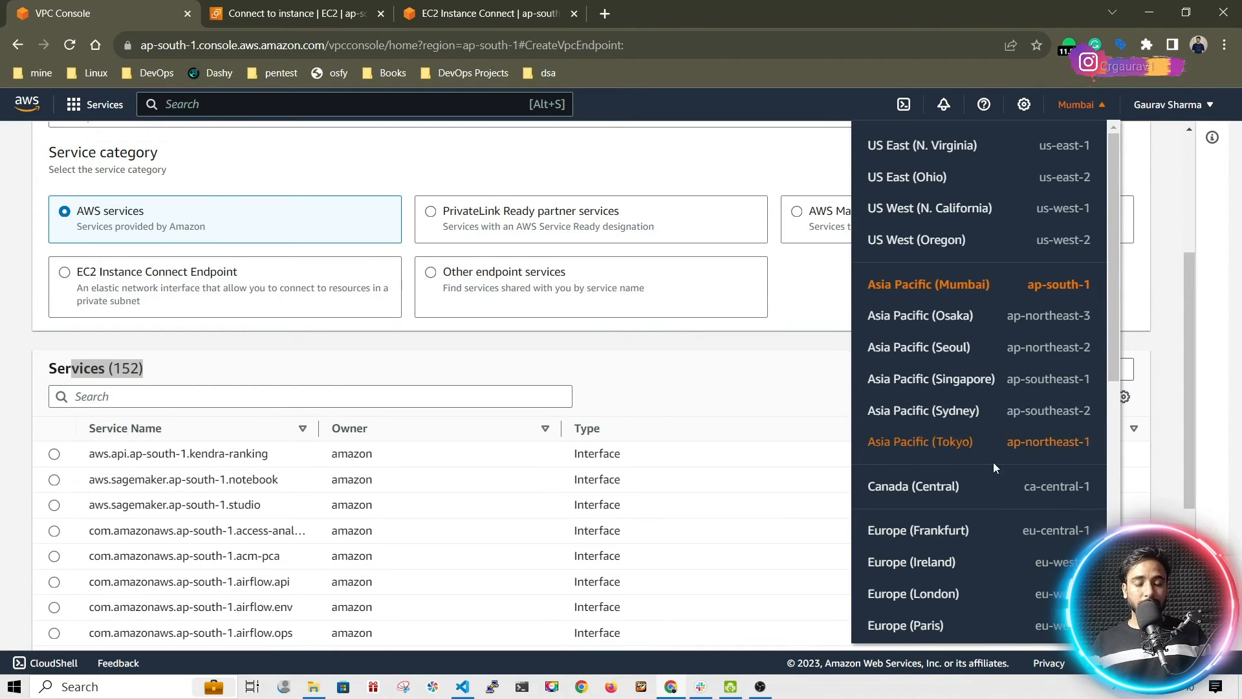
{"action": "left_click", "coordinate": [178, 369]}
{"action": "left_click_drag", "start_coordinate": [177, 369], "coordinate": [64, 367]}
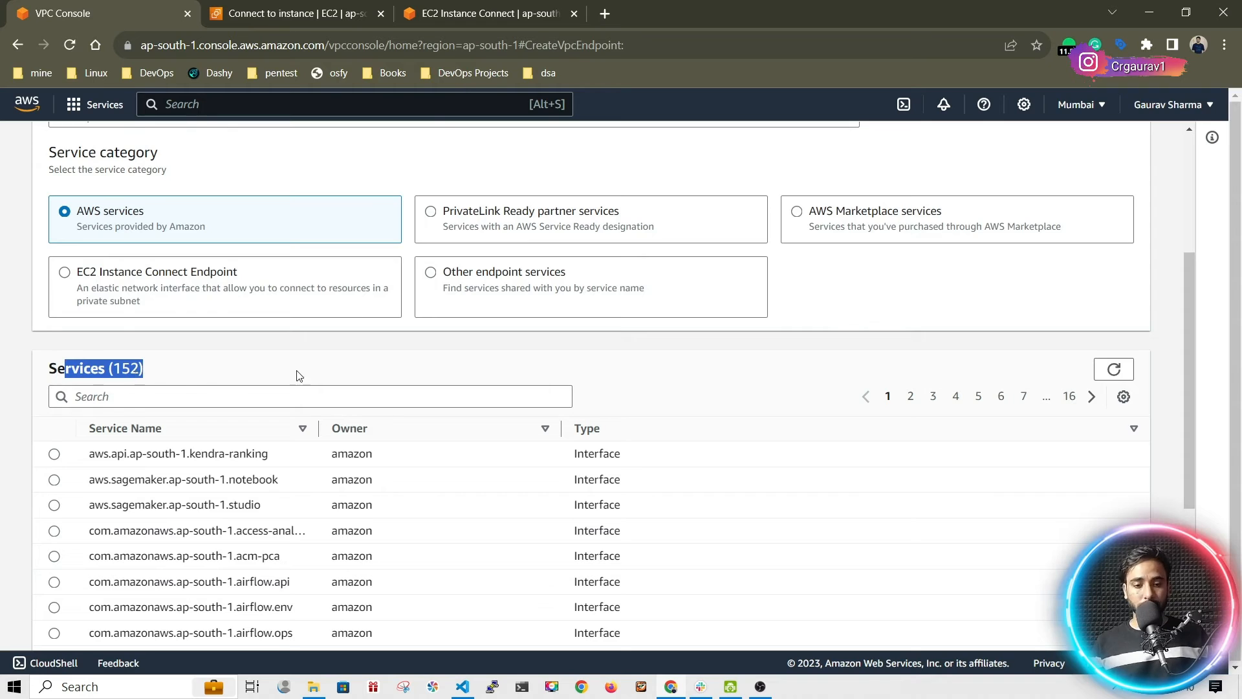
{"action": "scroll", "coordinate": [156, 376], "scroll_direction": "down", "scroll_amount": 2}
{"action": "scroll", "coordinate": [194, 389], "scroll_direction": "up", "scroll_amount": 1}
{"action": "left_click", "coordinate": [151, 315]}
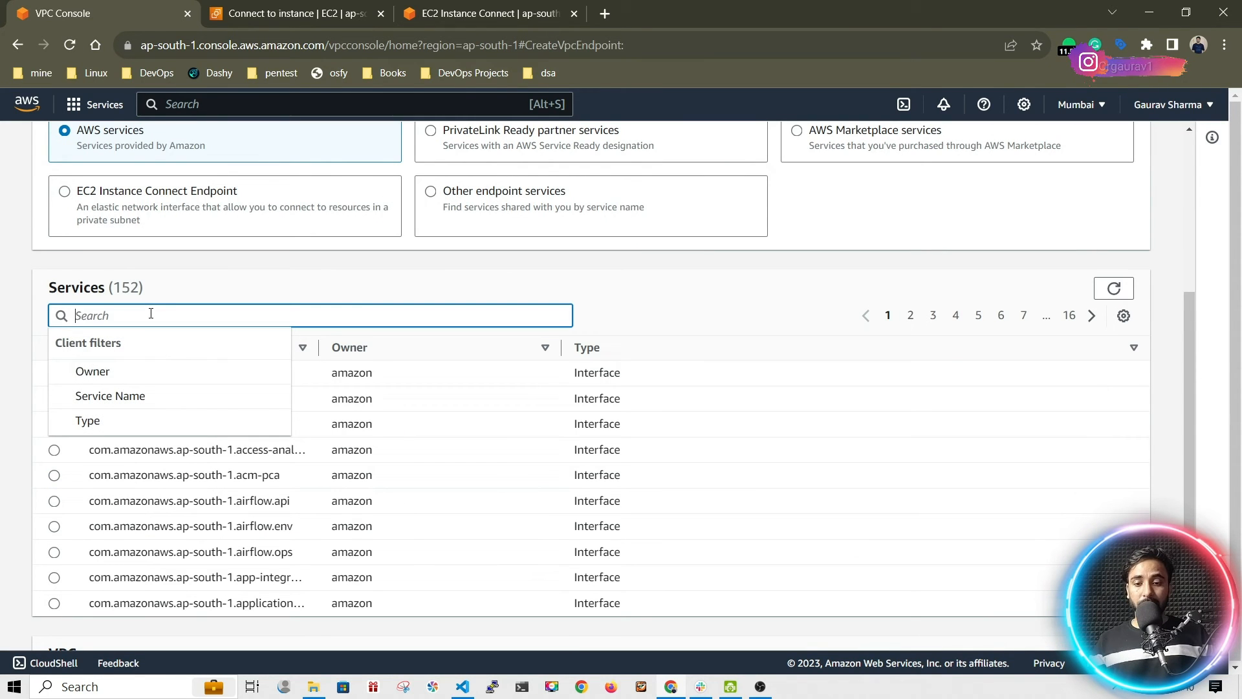
{"action": "type", "text": "s3"}
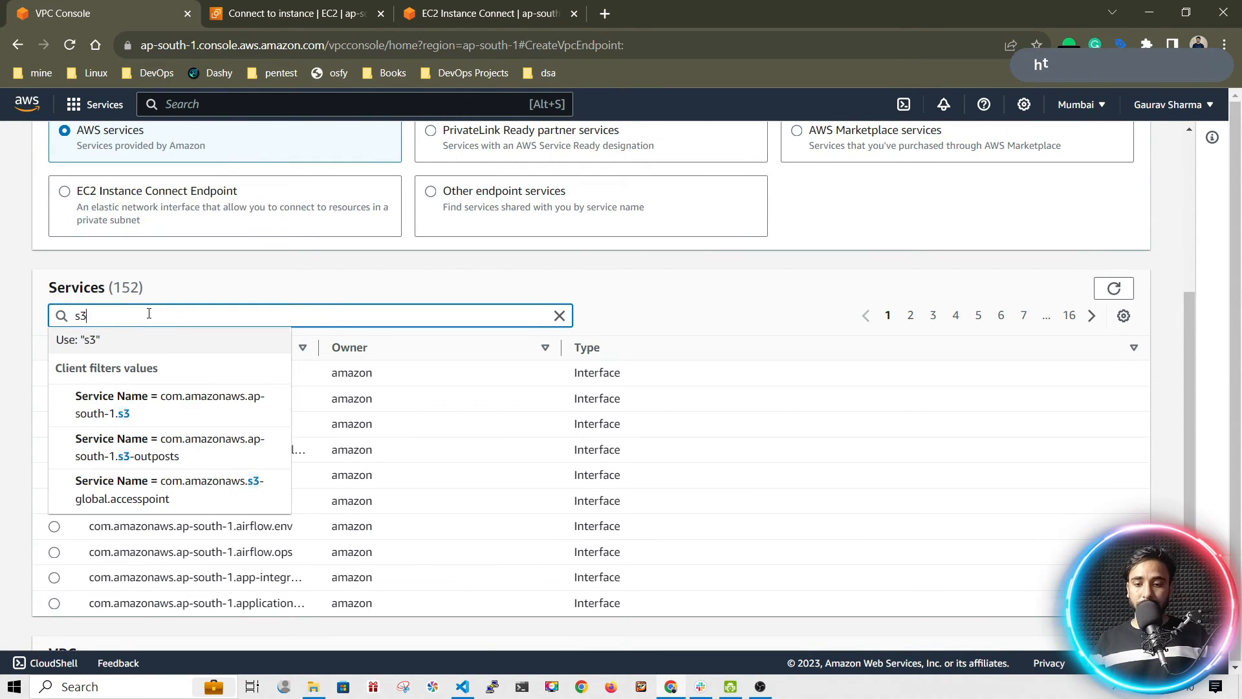
{"action": "left_click", "coordinate": [146, 336]}
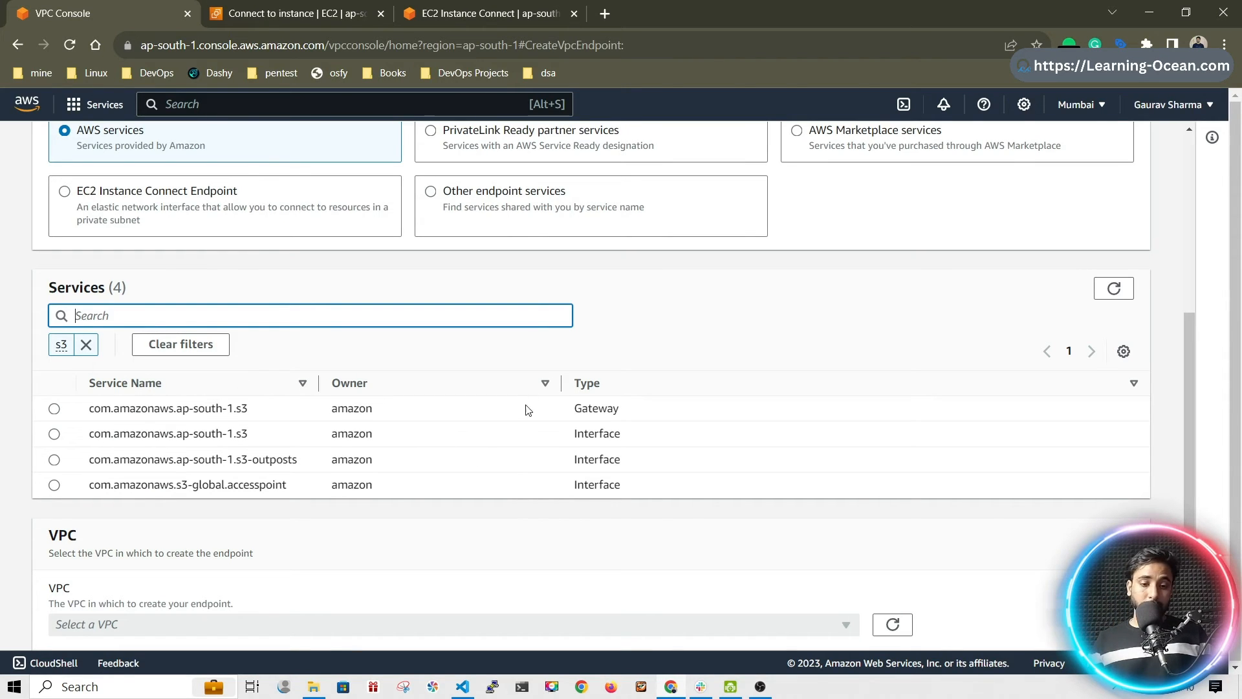
Compare the Interface and Gateway variants and choose the Gateway service com.amazonaws.ap-south-1.s3 for the endpoint.
{"action": "left_click_drag", "start_coordinate": [602, 384], "coordinate": [650, 447]}
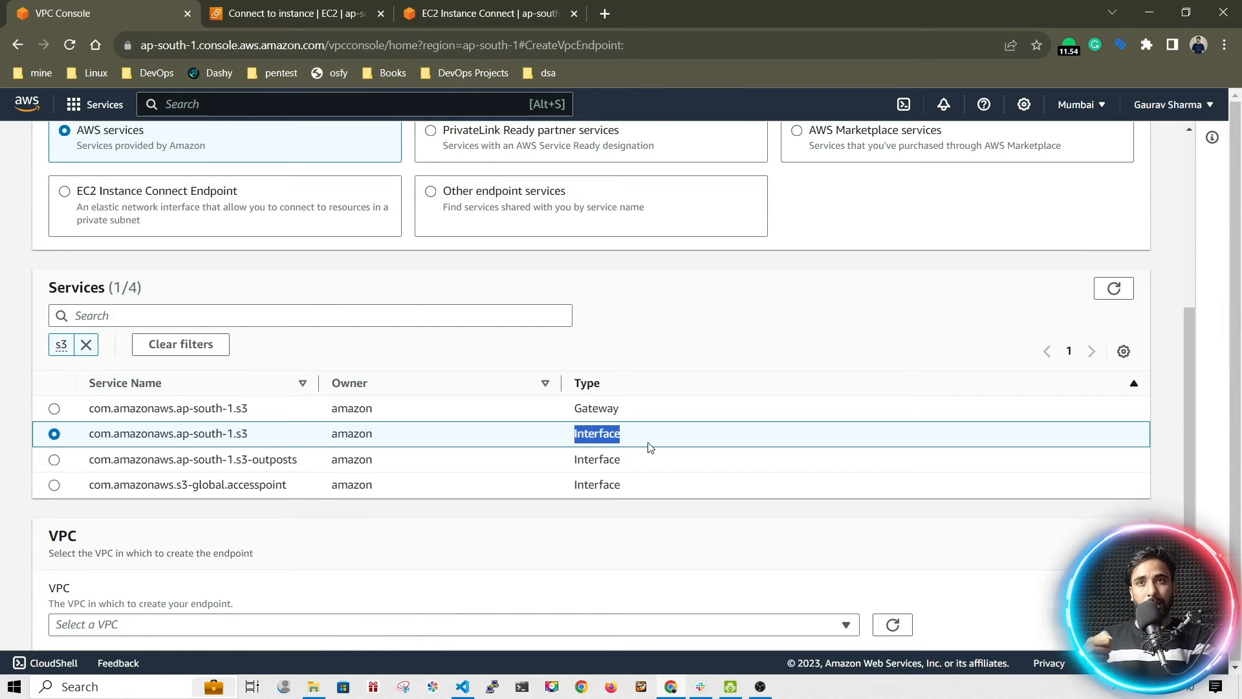
{"action": "left_click_drag", "start_coordinate": [650, 414], "coordinate": [573, 413]}
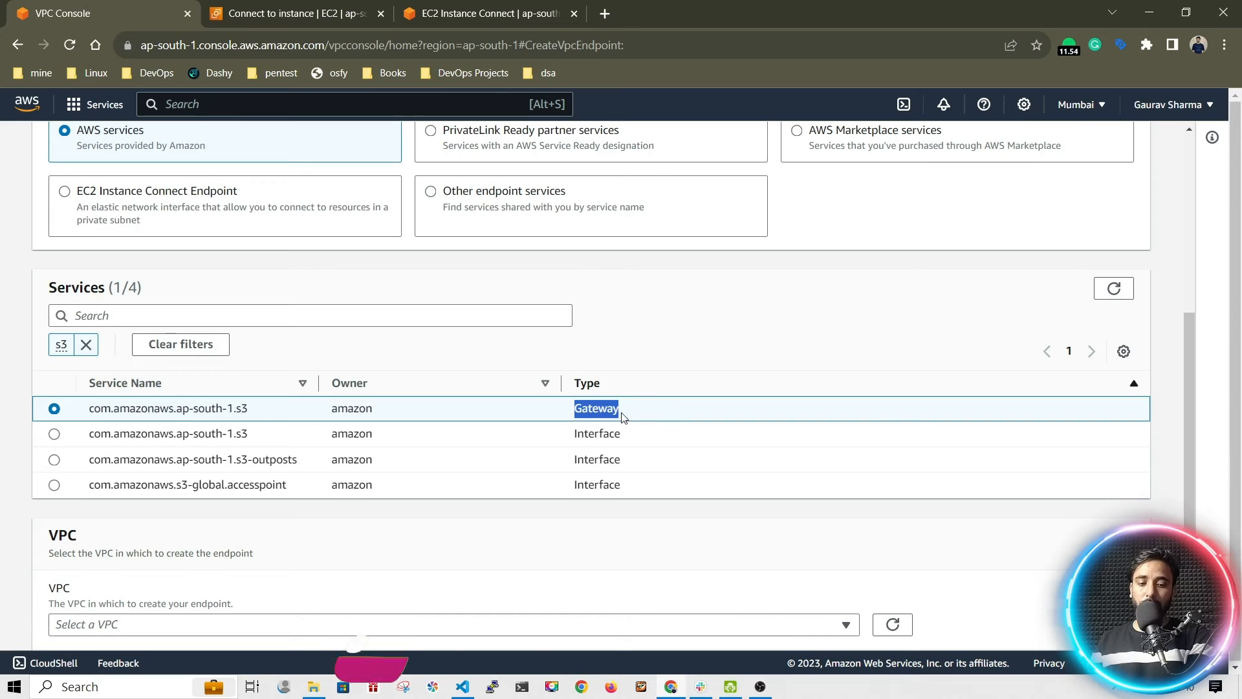
{"action": "left_click", "coordinate": [621, 434]}
{"action": "left_click_drag", "start_coordinate": [623, 435], "coordinate": [564, 433]}
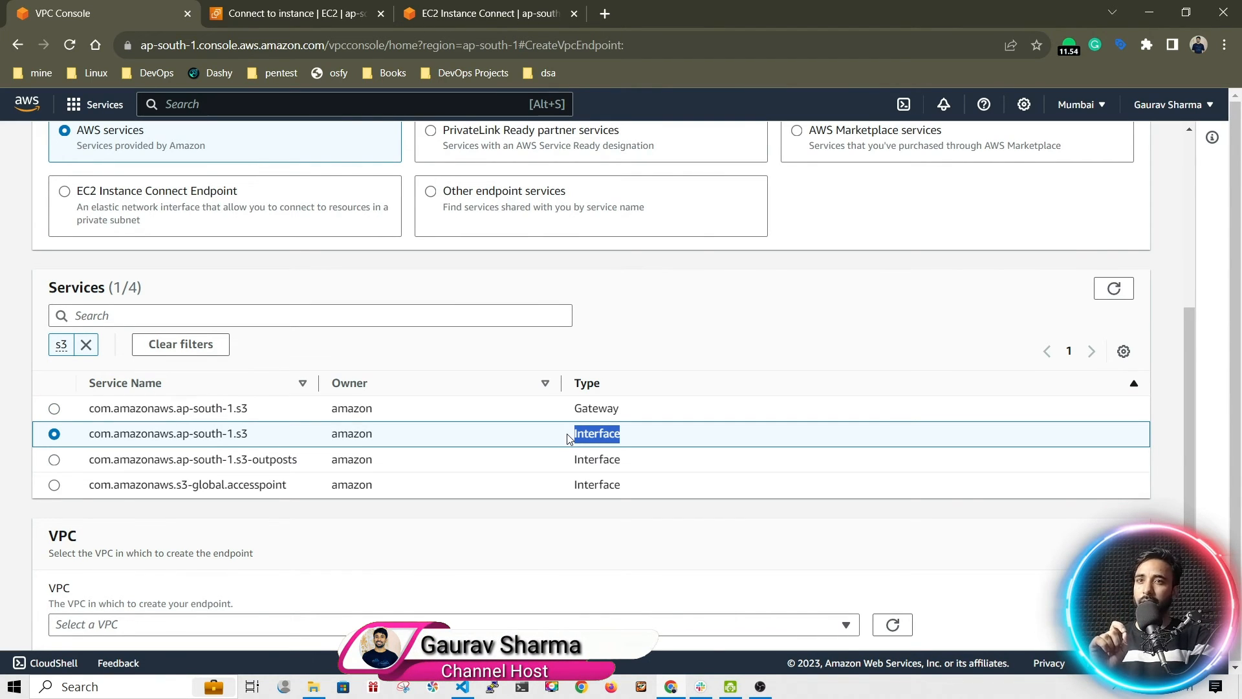
{"action": "left_click_drag", "start_coordinate": [571, 409], "coordinate": [627, 418]}
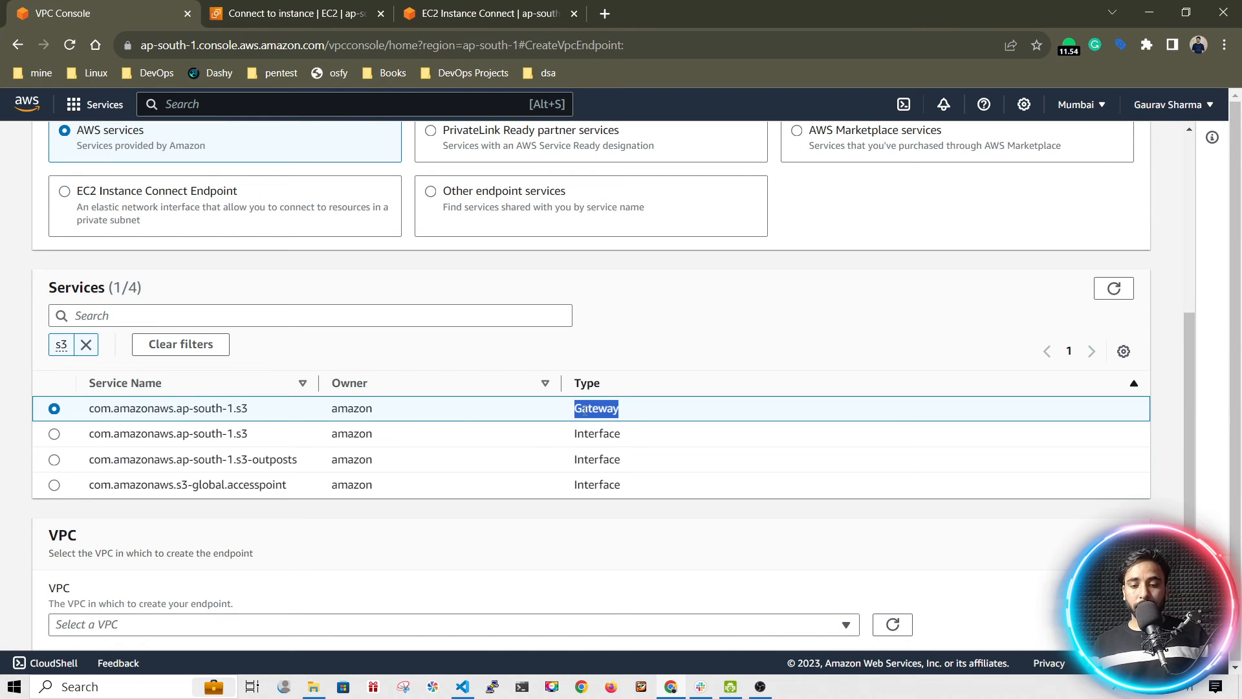
Assign the endpoint to the default VPC vpc-015191d05118440b3 and associate it with private-route-table.
{"action": "scroll", "coordinate": [138, 477], "scroll_direction": "down", "scroll_amount": 1}
{"action": "left_click", "coordinate": [81, 560]}
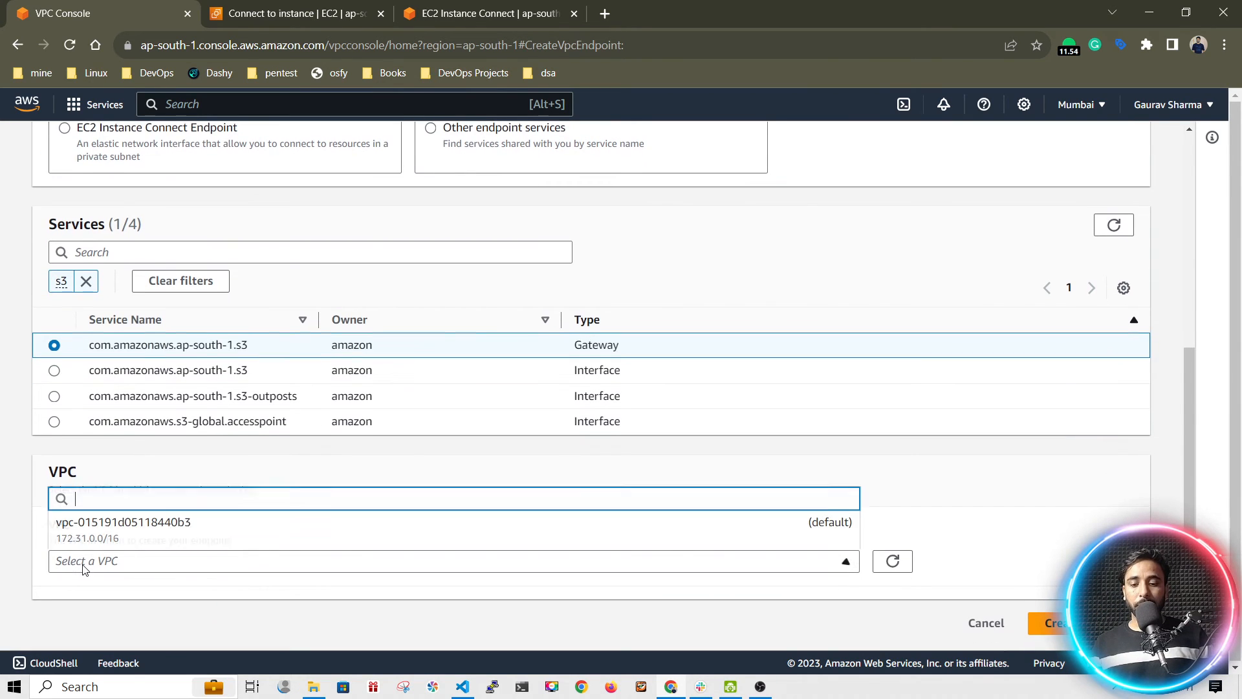
{"action": "left_click", "coordinate": [88, 537]}
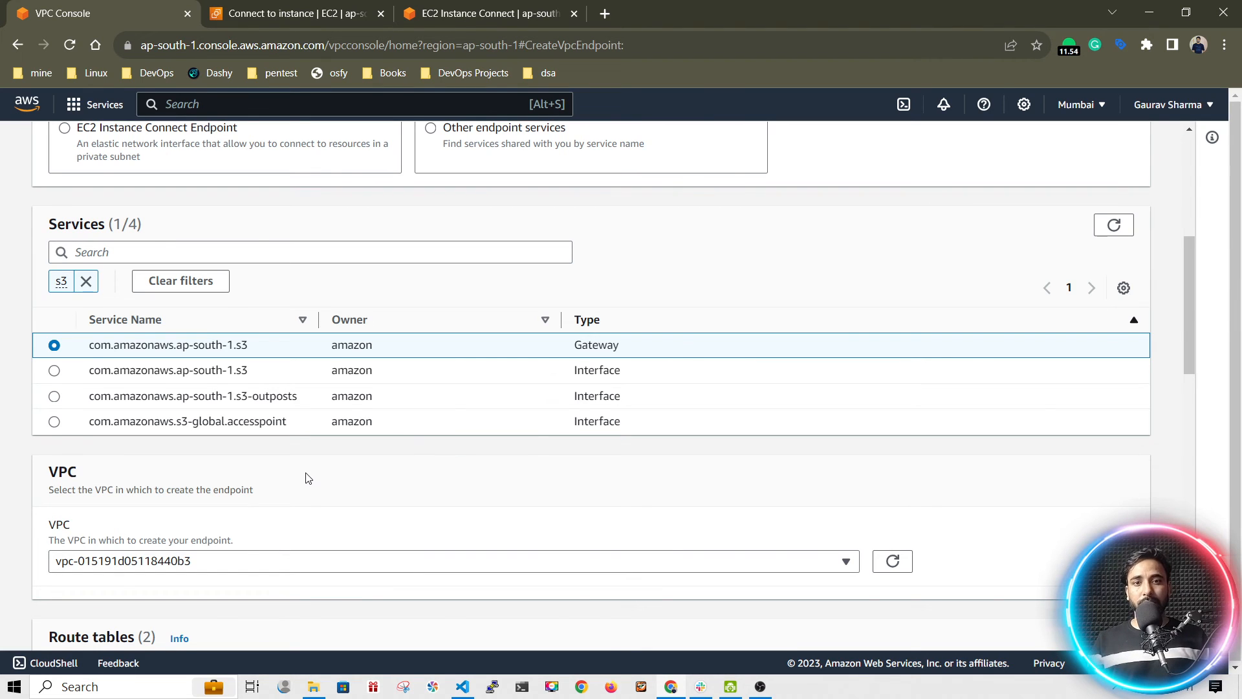
{"action": "scroll", "coordinate": [308, 477], "scroll_direction": "down", "scroll_amount": 5}
{"action": "left_click_drag", "start_coordinate": [49, 316], "coordinate": [161, 321]}
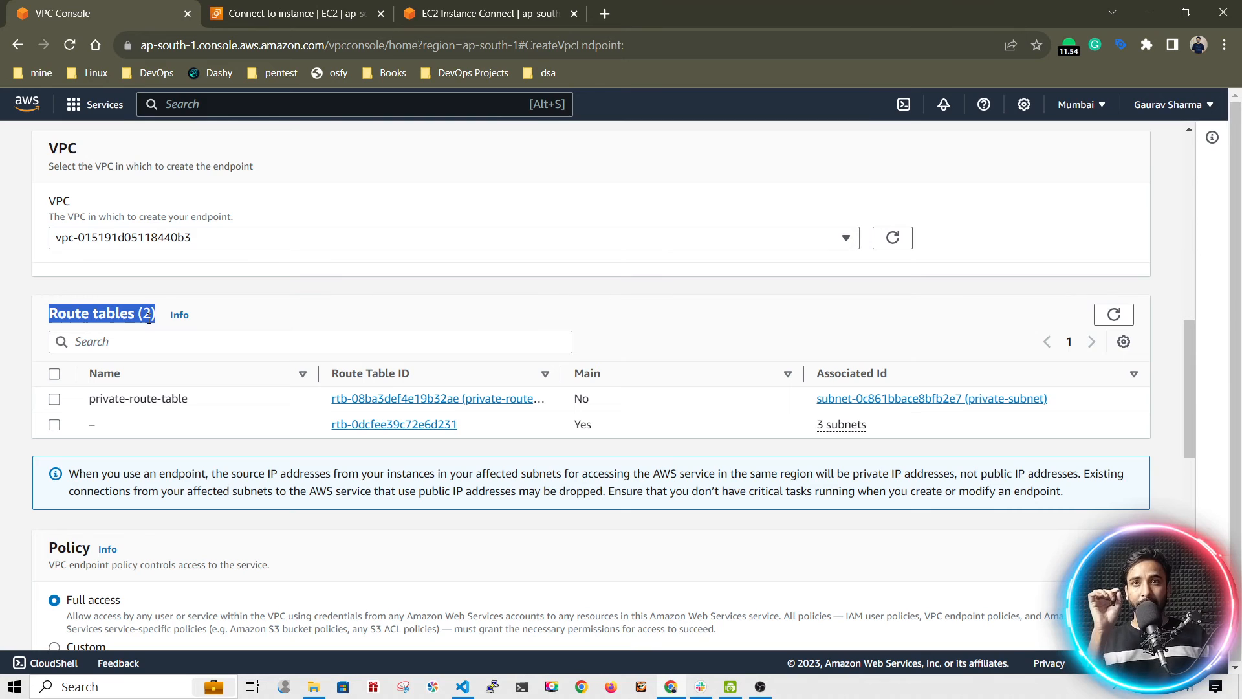
{"action": "double_click", "coordinate": [73, 317]}
{"action": "left_click", "coordinate": [54, 399]}
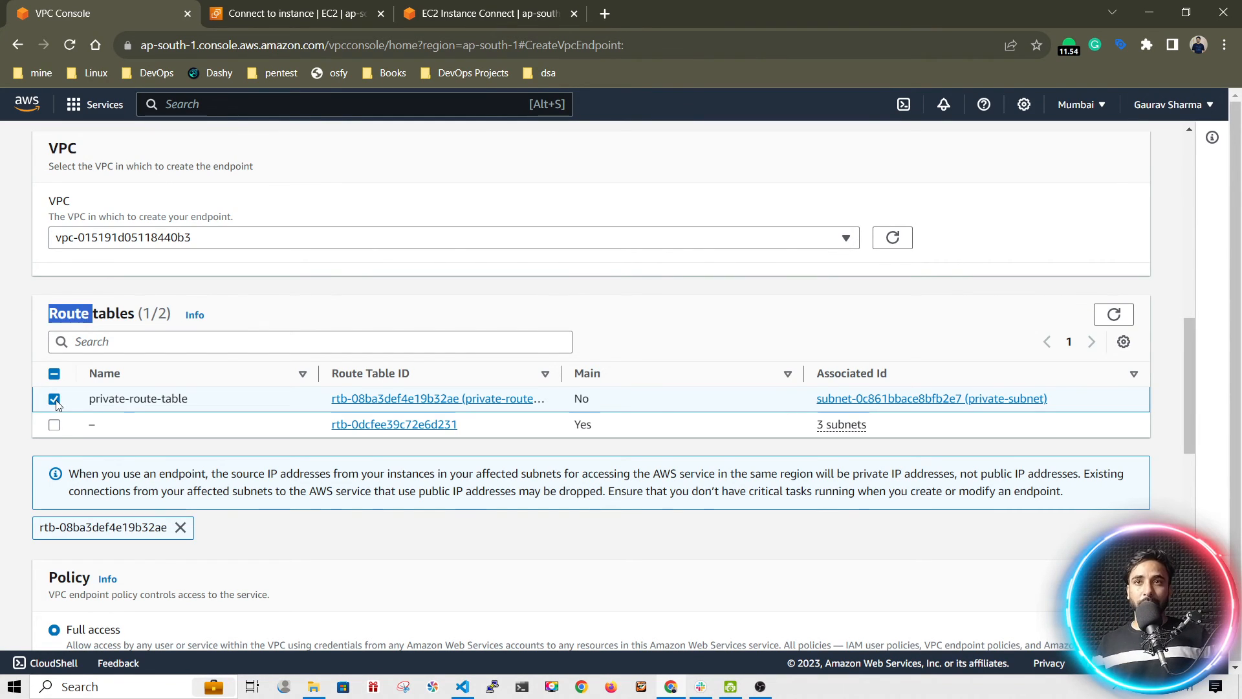
Review the remaining endpoint settings, keep the Full access policy, and create the endpoint.
{"action": "scroll", "coordinate": [460, 361], "scroll_direction": "down", "scroll_amount": 3}
{"action": "scroll", "coordinate": [460, 361], "scroll_direction": "down", "scroll_amount": 6}
{"action": "scroll", "coordinate": [438, 311], "scroll_direction": "up", "scroll_amount": 1}
{"action": "scroll", "coordinate": [438, 310], "scroll_direction": "down", "scroll_amount": 1}
{"action": "left_click", "coordinate": [1045, 621]}
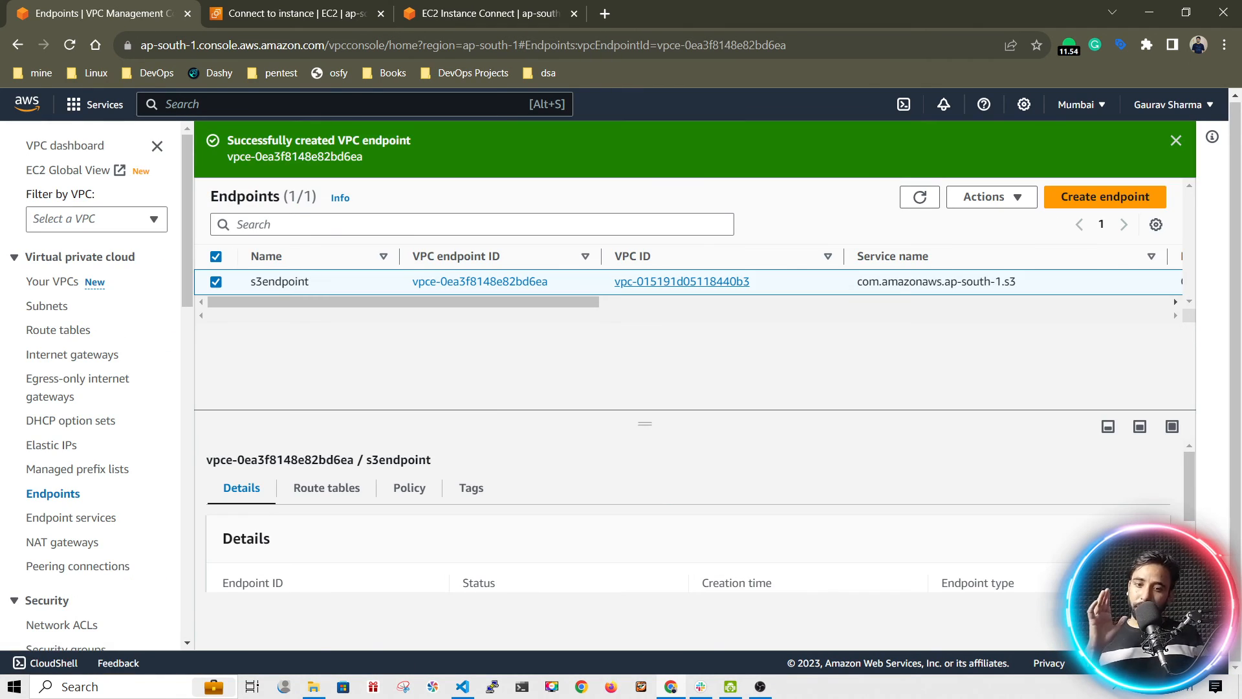
Check the type and status of s3endpoint and refresh the endpoints list.
{"action": "left_click_drag", "start_coordinate": [581, 302], "coordinate": [839, 304]}
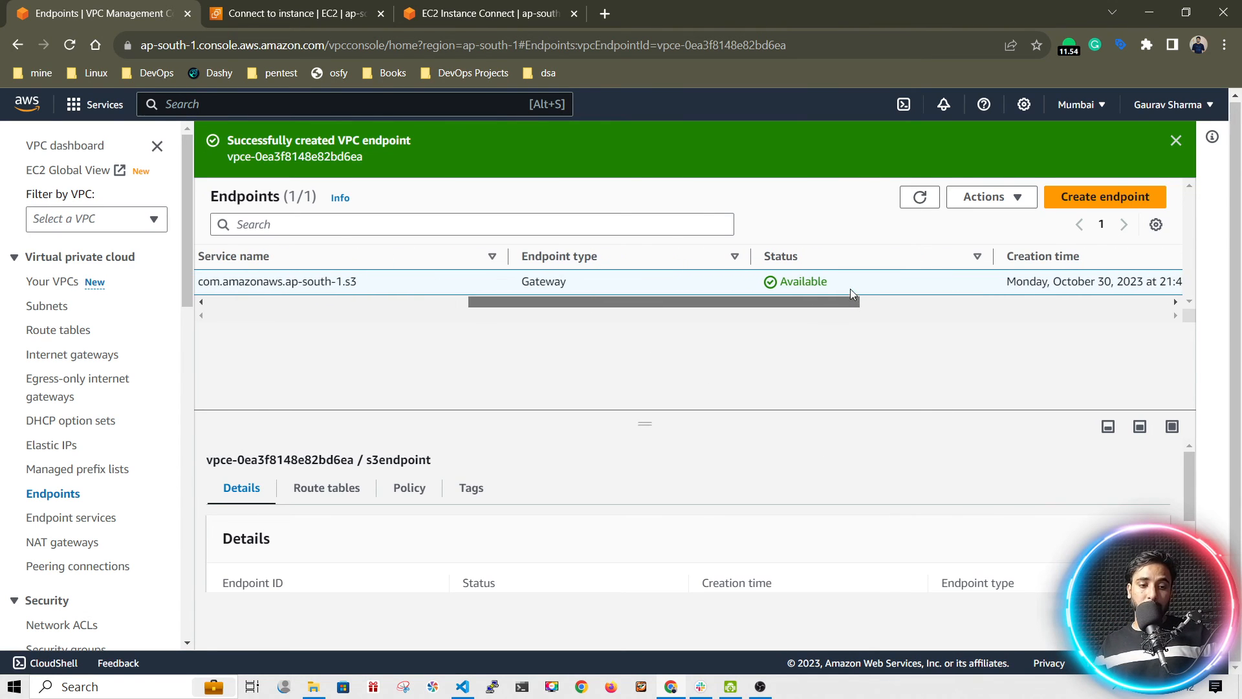
{"action": "double_click", "coordinate": [803, 282]}
{"action": "left_click", "coordinate": [918, 198]}
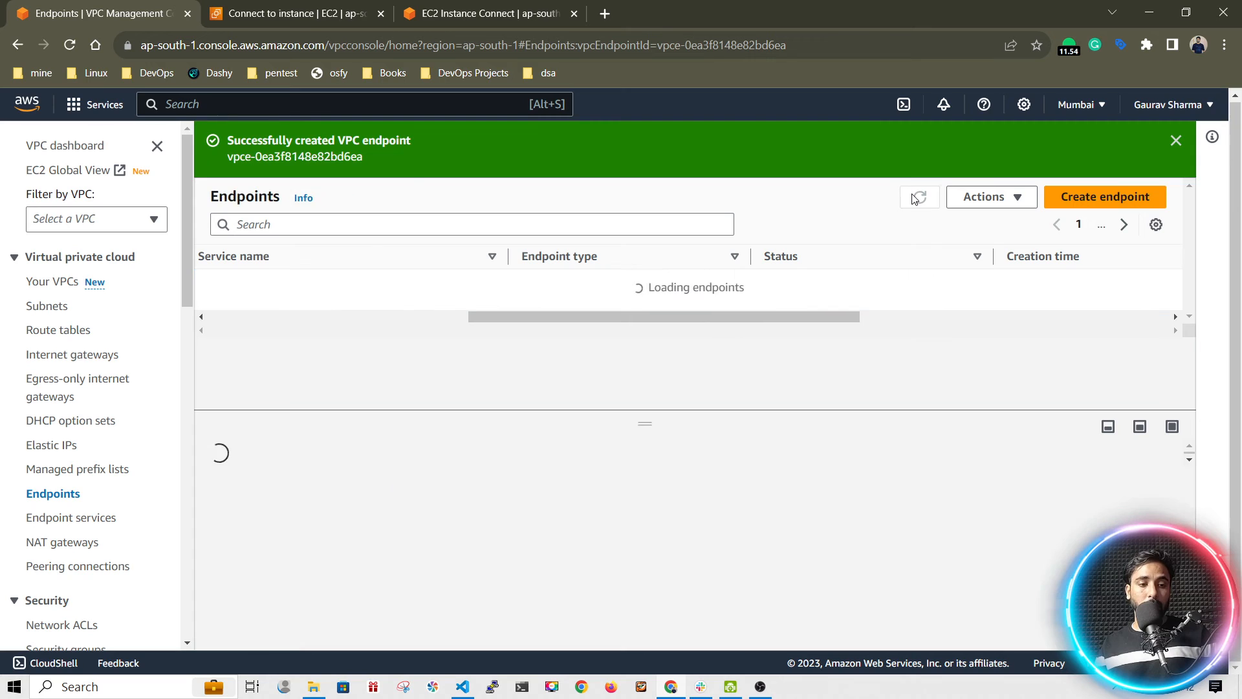
{"action": "left_click_drag", "start_coordinate": [786, 302], "coordinate": [452, 305]}
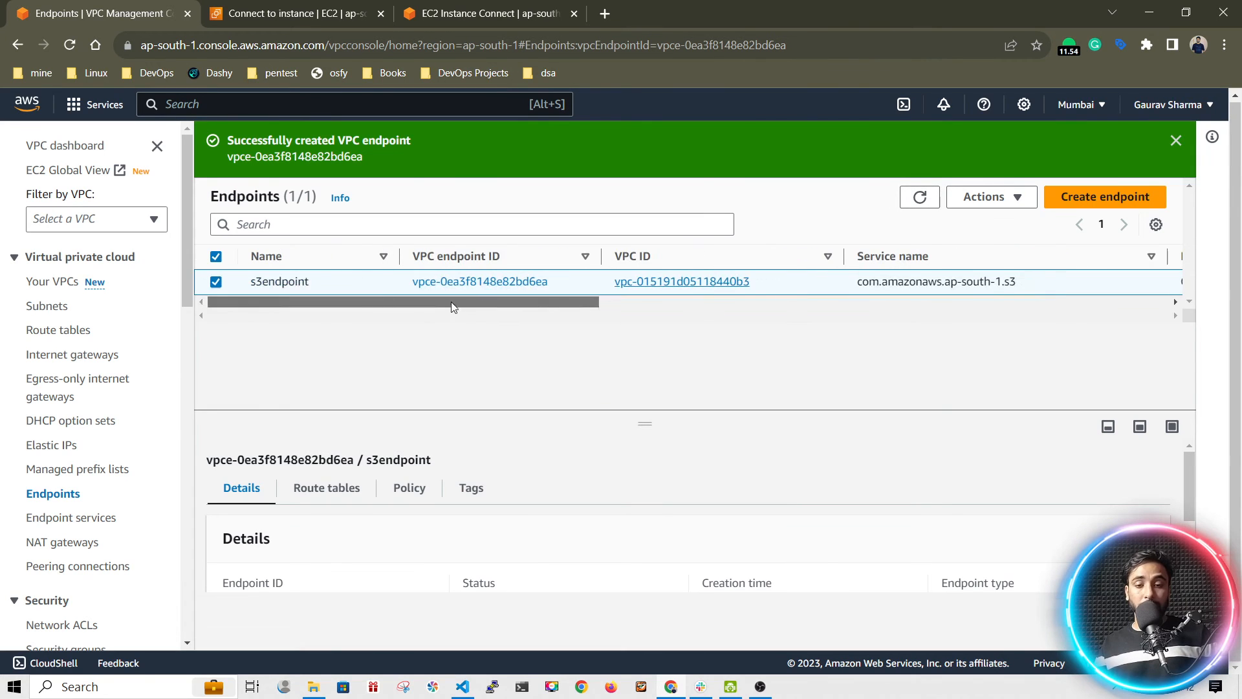
Compare the IP address in the terminal session's prompt with the private IPv4 address of privateInstance.
{"action": "left_click", "coordinate": [269, 16]}
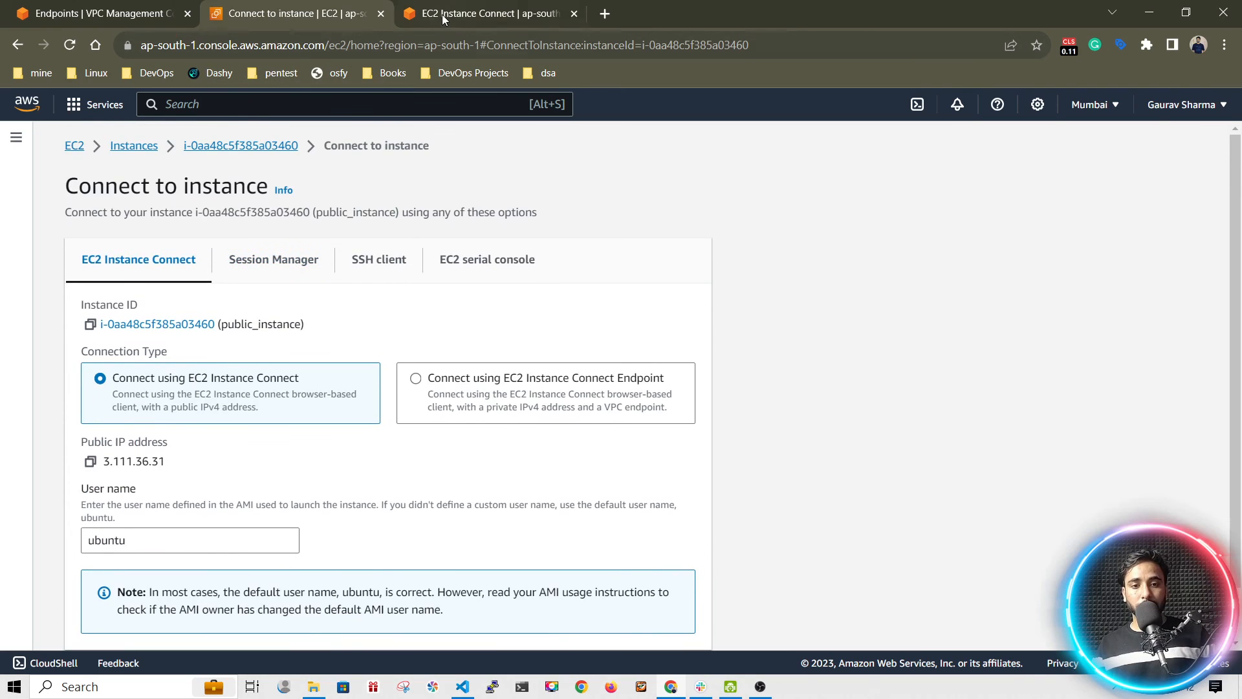
{"action": "left_click", "coordinate": [446, 17]}
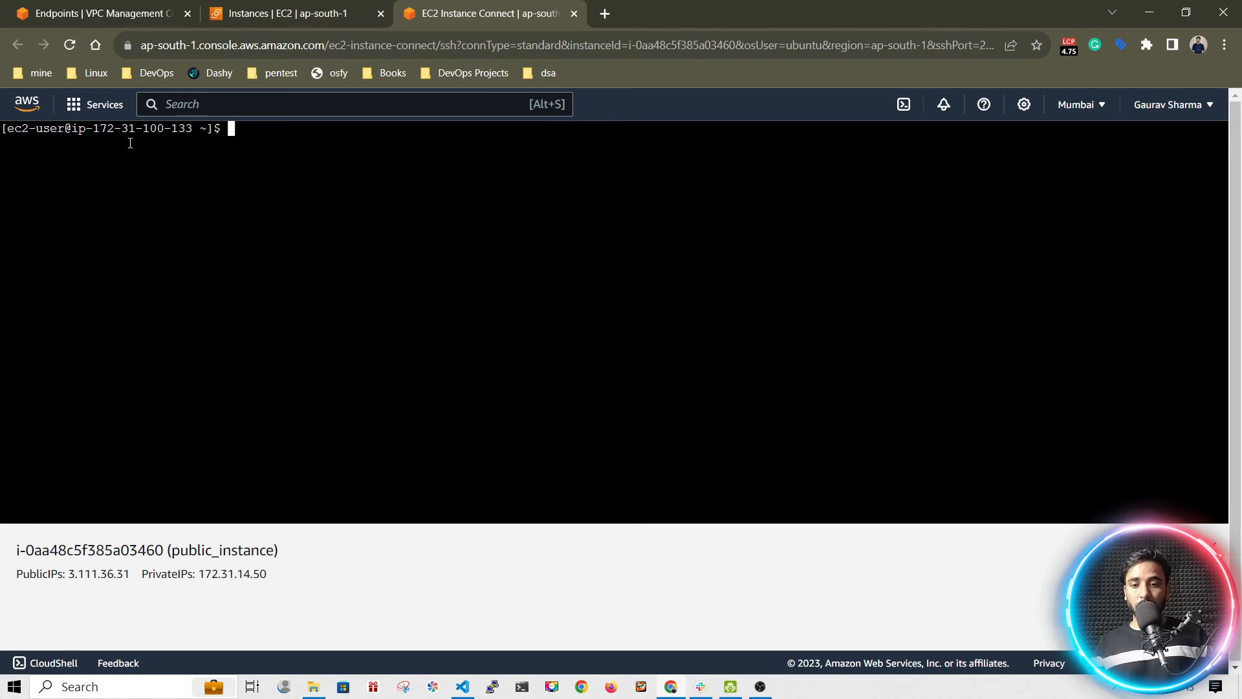
{"action": "left_click_drag", "start_coordinate": [95, 130], "coordinate": [197, 131]}
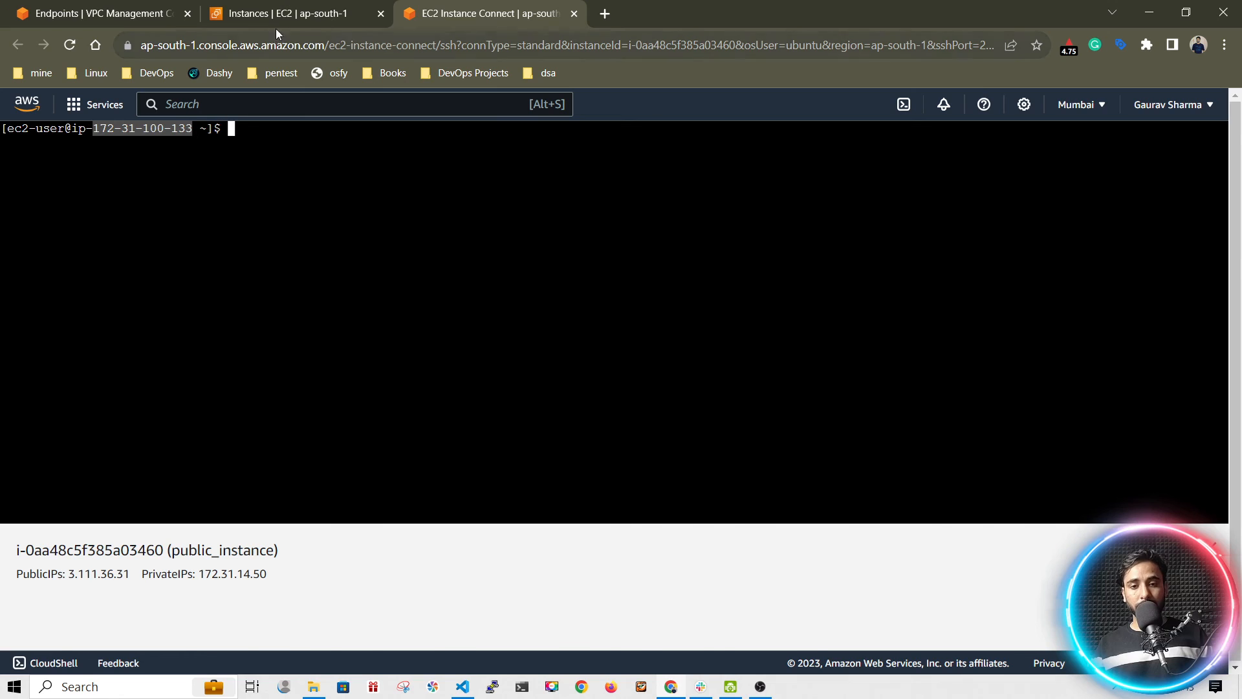
{"action": "left_click", "coordinate": [288, 13]}
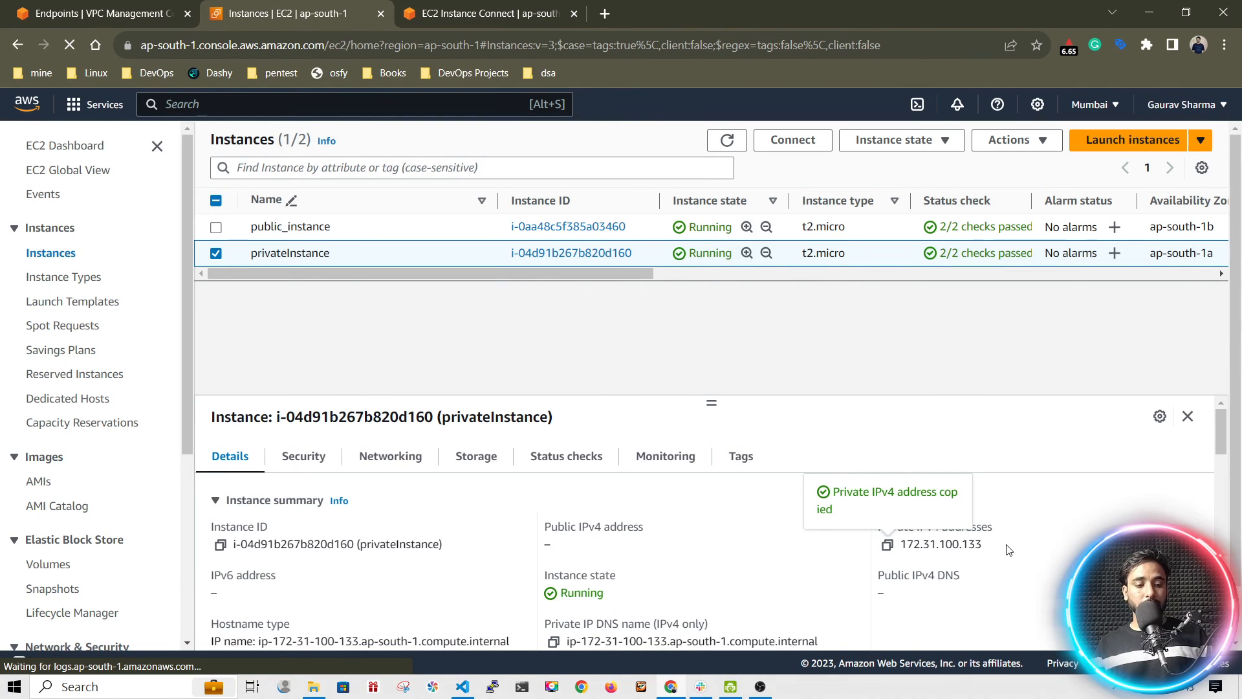
Test internet access from the private instance's terminal by pinging 8.8.8.8, and stop the ping.
{"action": "key", "text": "ctrl+Tab"}
{"action": "type", "text": "ping 8.8.8.8"}
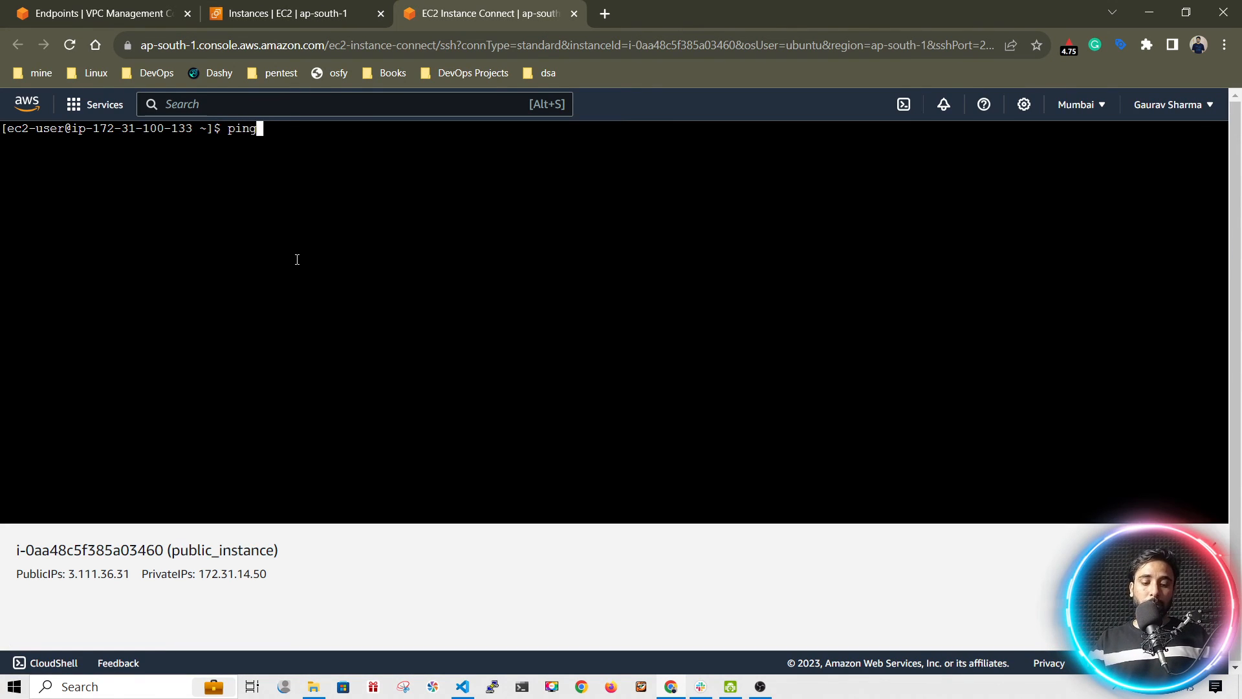
{"action": "key", "text": "Return"}
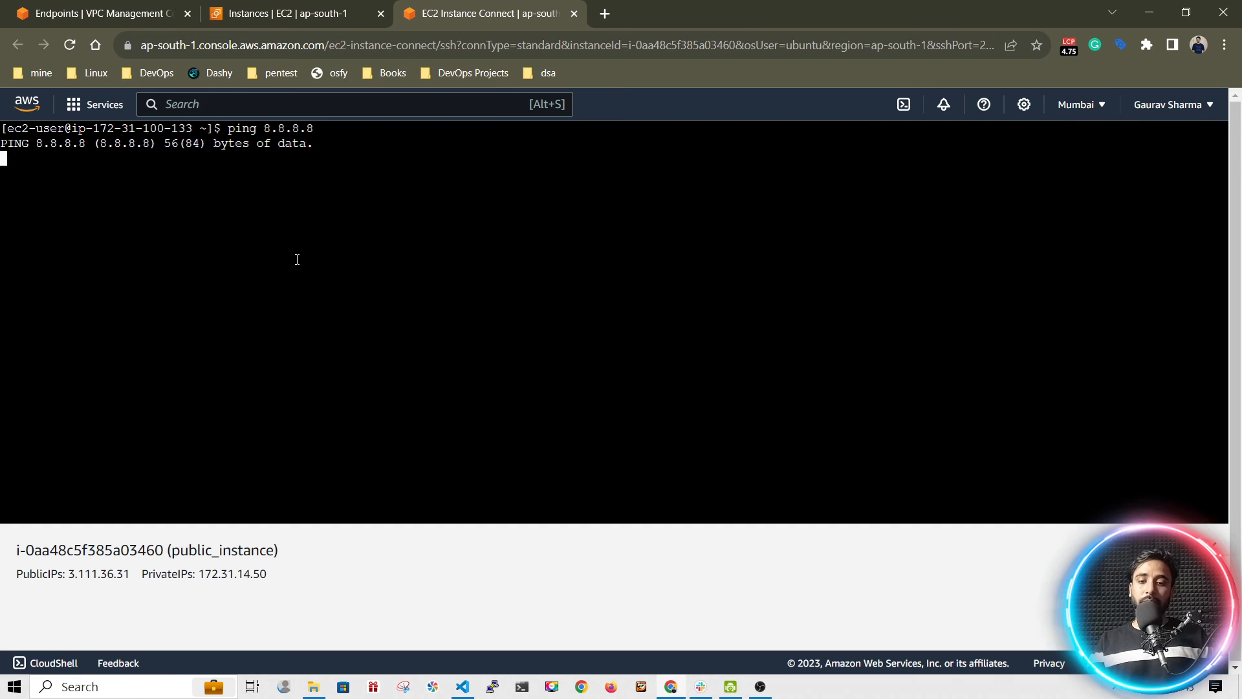
{"action": "key", "text": "ctrl+c"}
List the S3 buckets from the private instance with aws s3 ls.
{"action": "type", "text": "aws "}
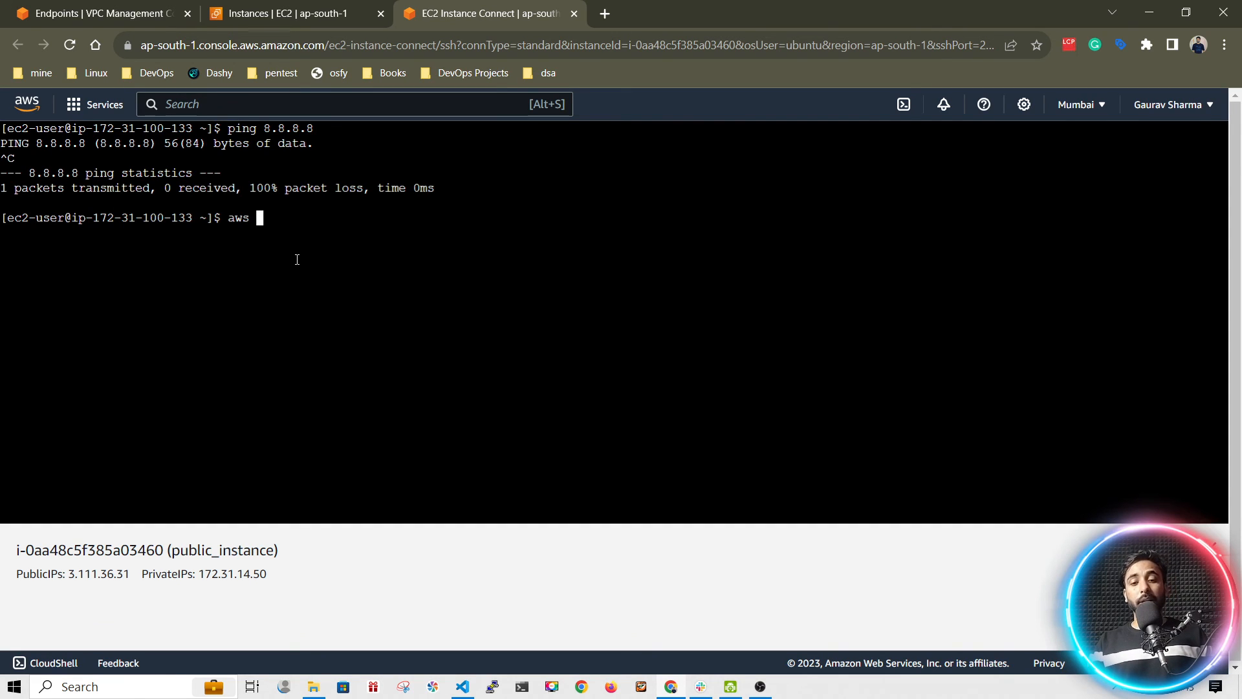
{"action": "type", "text": "s3 ls"}
{"action": "key", "text": "Return"}
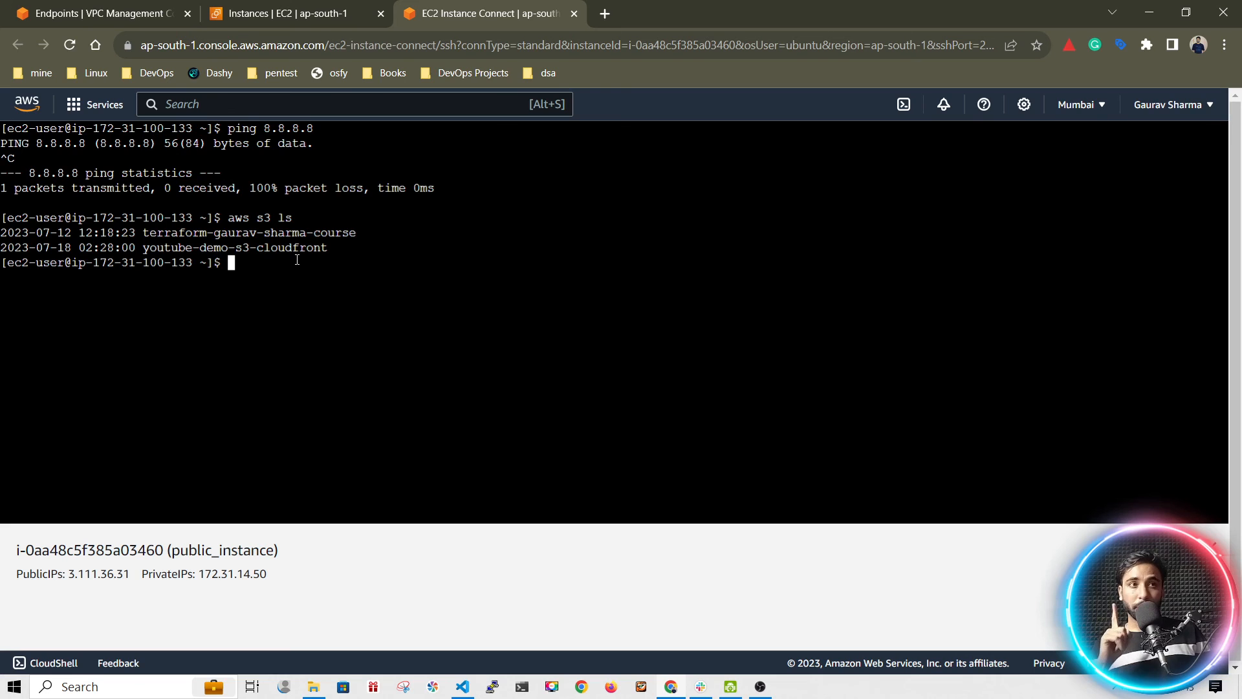
Show the routes of private-route-table in the VPC console.
{"action": "left_click", "coordinate": [246, 14]}
{"action": "left_click", "coordinate": [109, 20]}
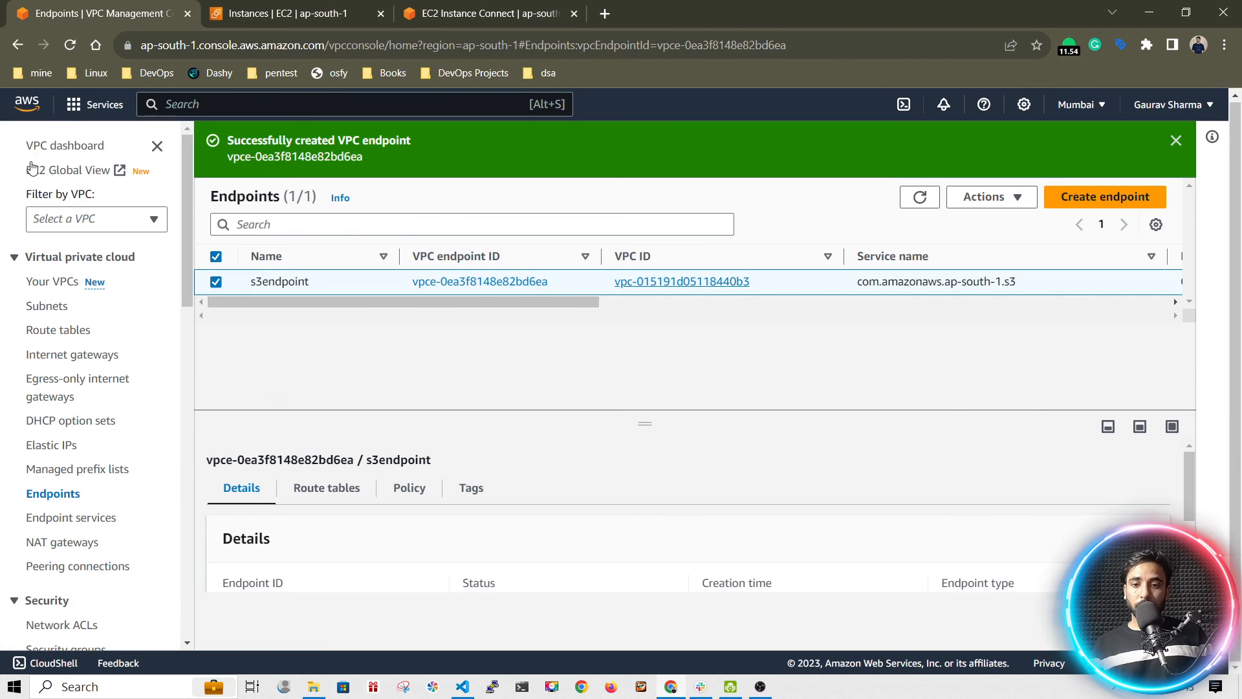
{"action": "left_click", "coordinate": [49, 332]}
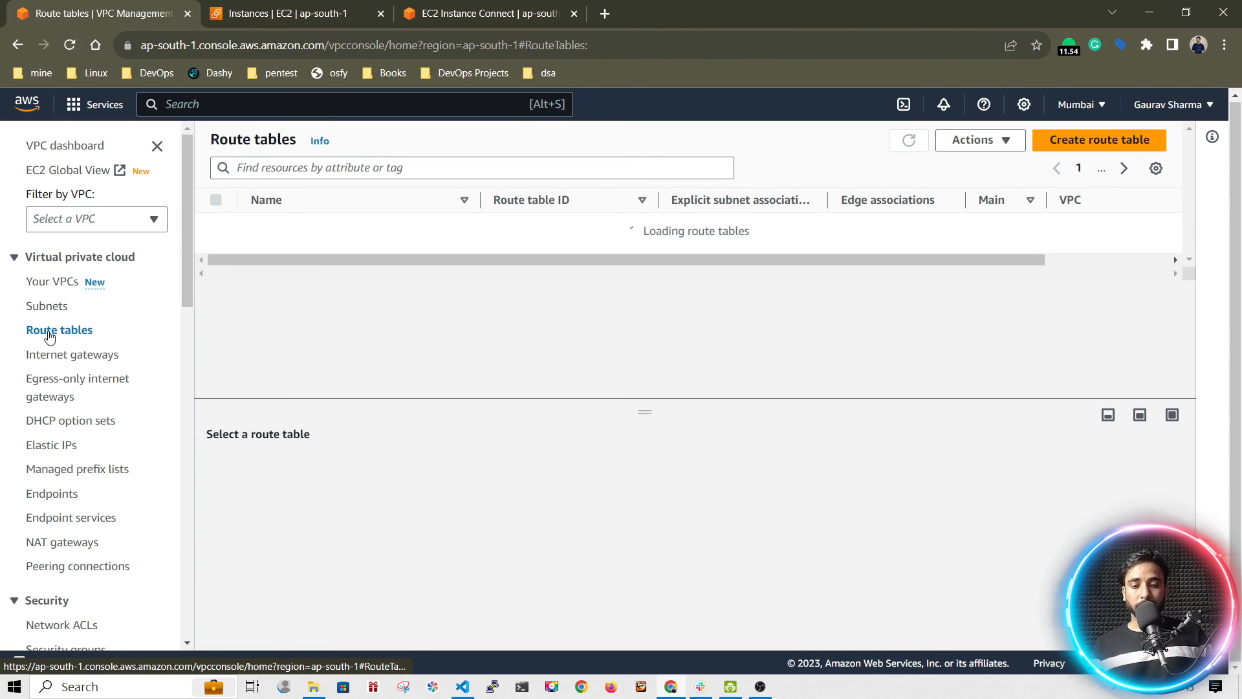
{"action": "left_click", "coordinate": [289, 226]}
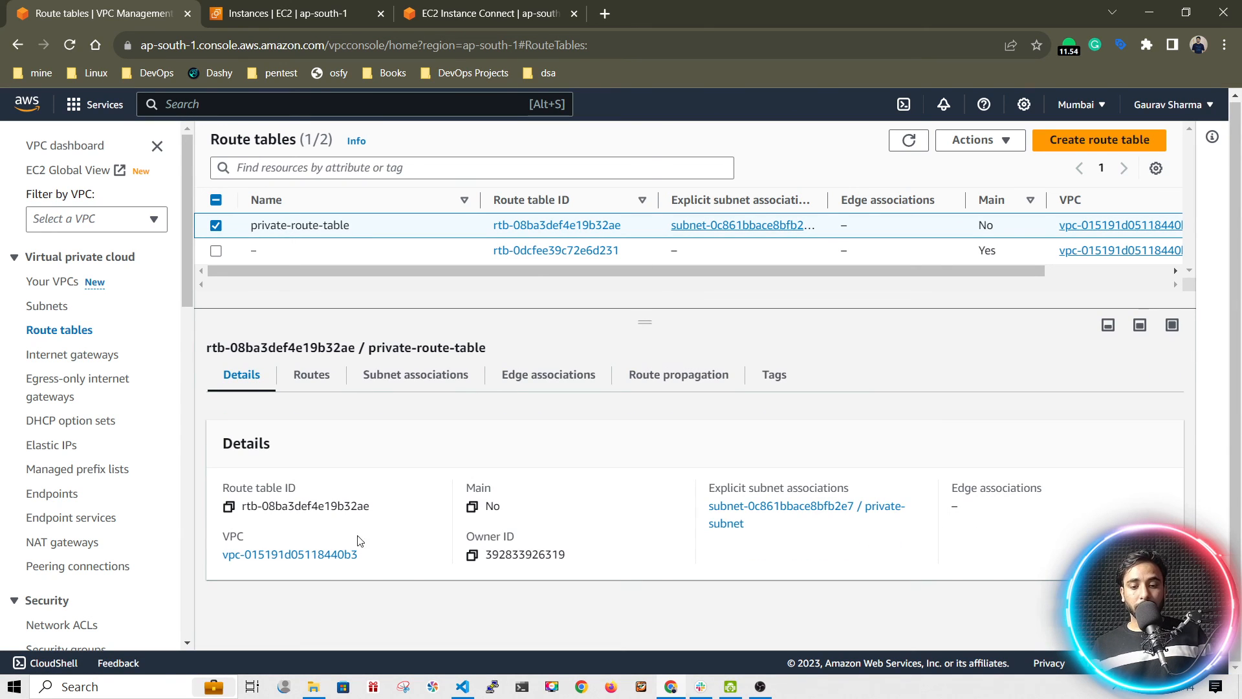
{"action": "left_click", "coordinate": [309, 383]}
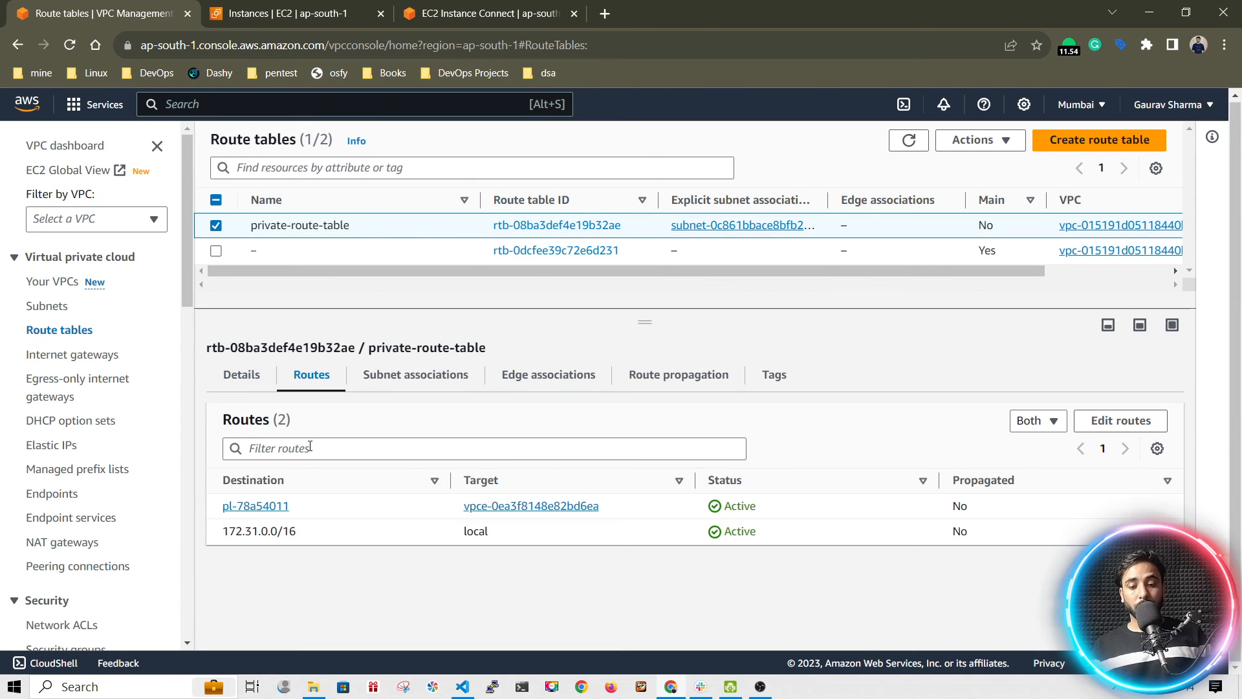
Examine the route's prefix list destination pl-78a54011 and its VPC endpoint target in private-route-table.
{"action": "left_click_drag", "start_coordinate": [335, 510], "coordinate": [216, 511]}
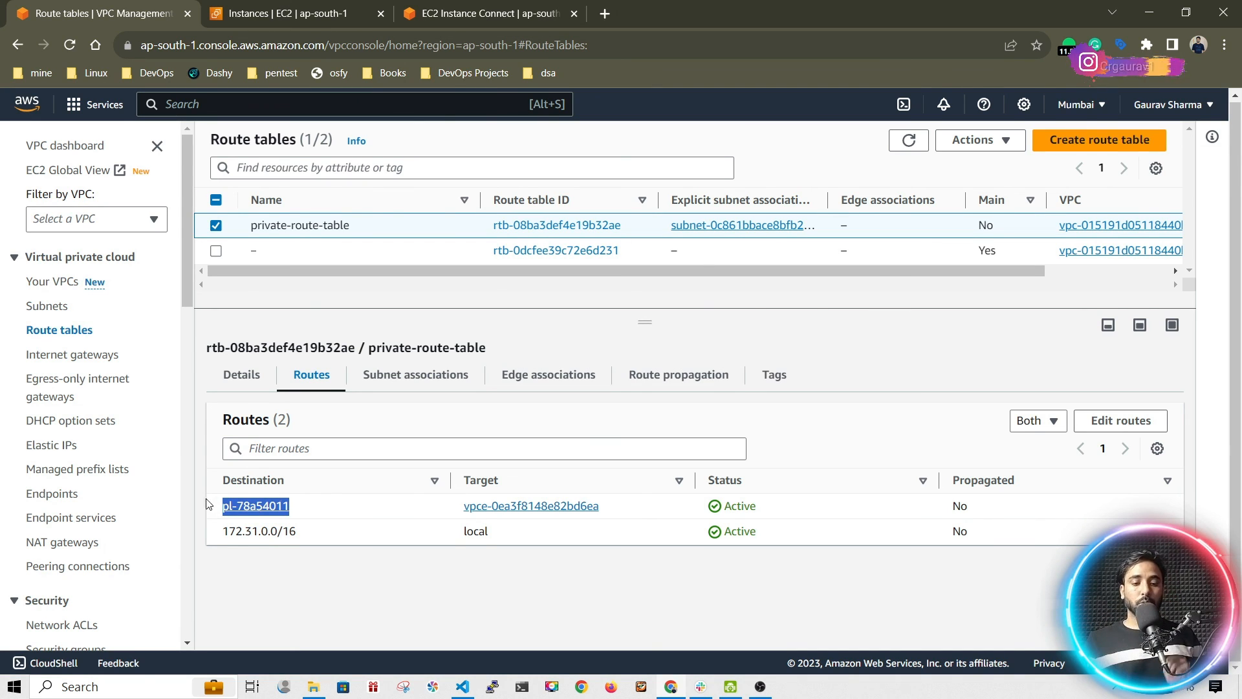
{"action": "left_click_drag", "start_coordinate": [620, 509], "coordinate": [456, 518]}
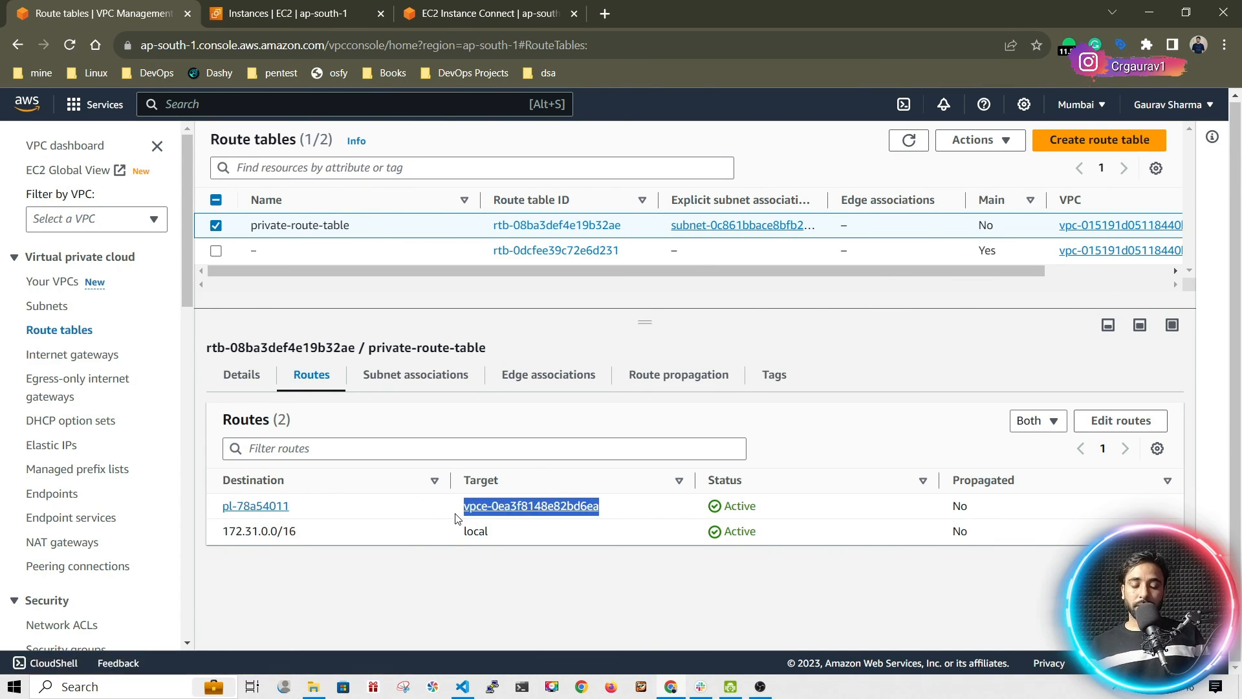
{"action": "left_click", "coordinate": [659, 508]}
{"action": "left_click_drag", "start_coordinate": [635, 513], "coordinate": [460, 516]}
{"action": "left_click_drag", "start_coordinate": [291, 509], "coordinate": [226, 516]}
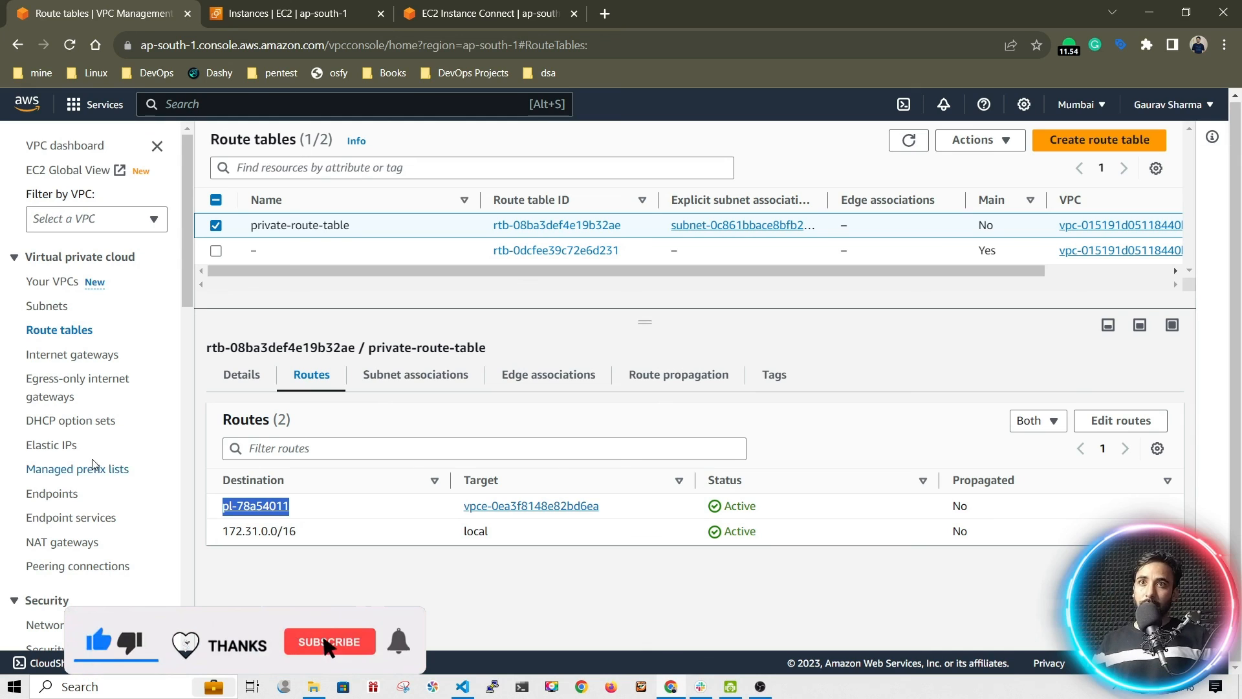
{"action": "left_click_drag", "start_coordinate": [624, 508], "coordinate": [465, 509]}
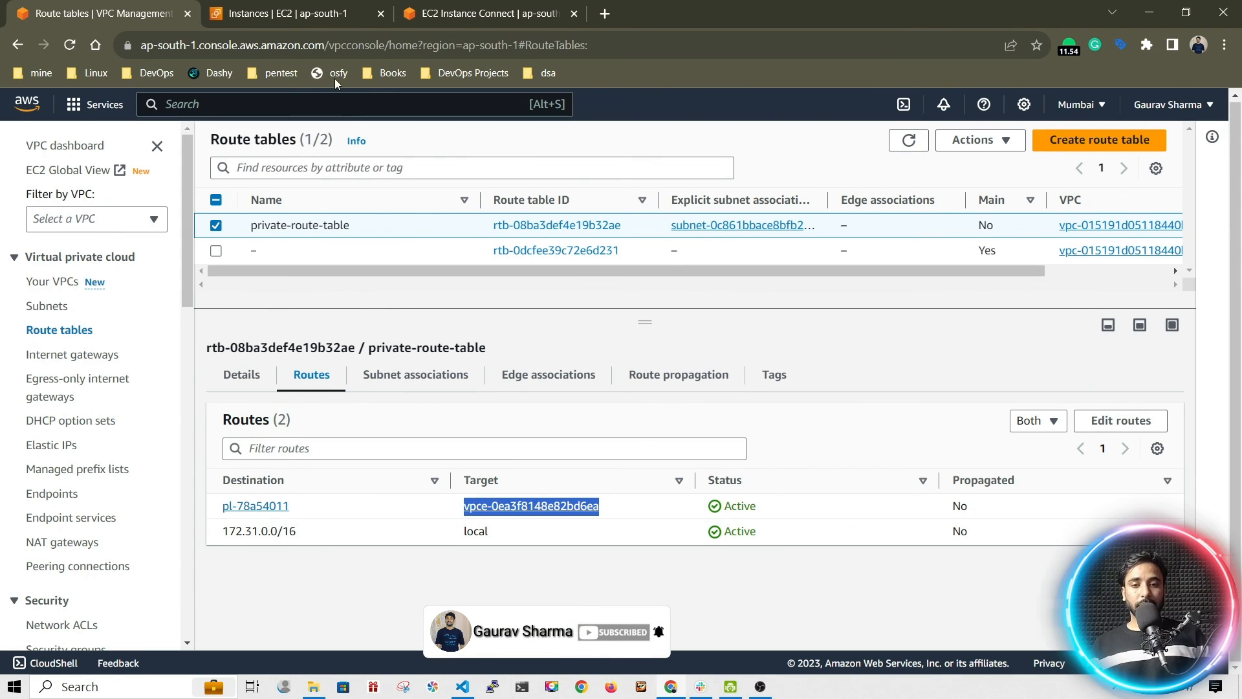
{"action": "left_click", "coordinate": [284, 15]}
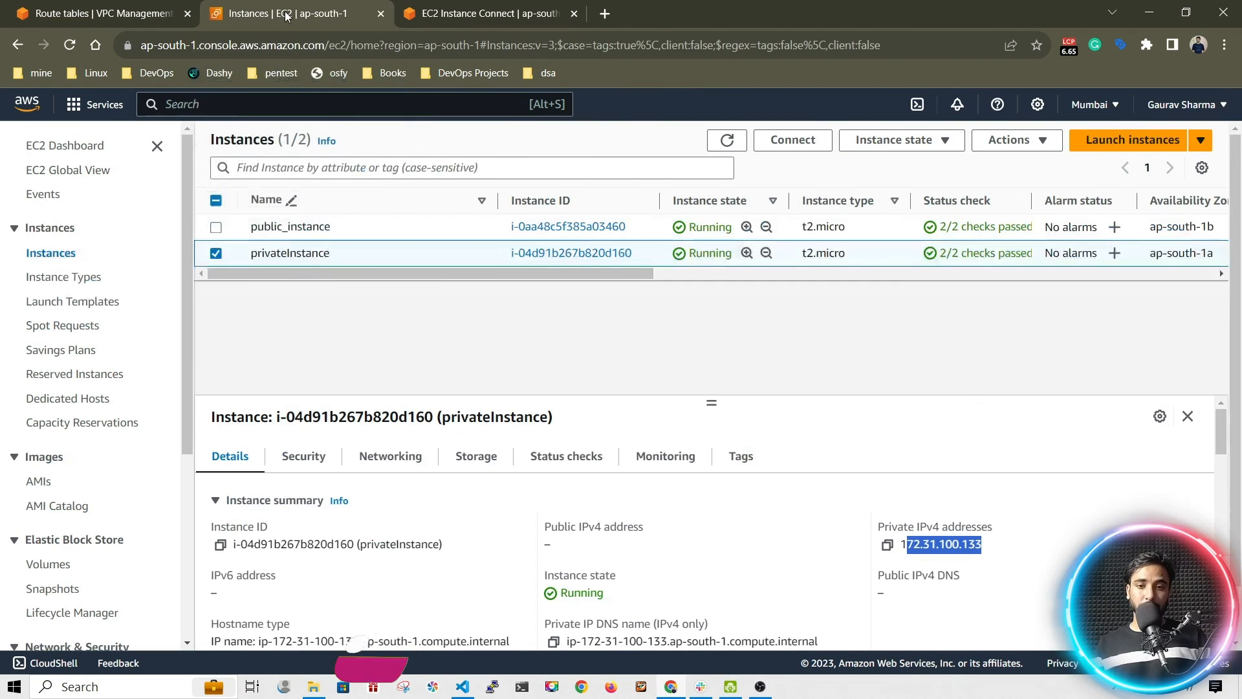
{"action": "left_click", "coordinate": [116, 14]}
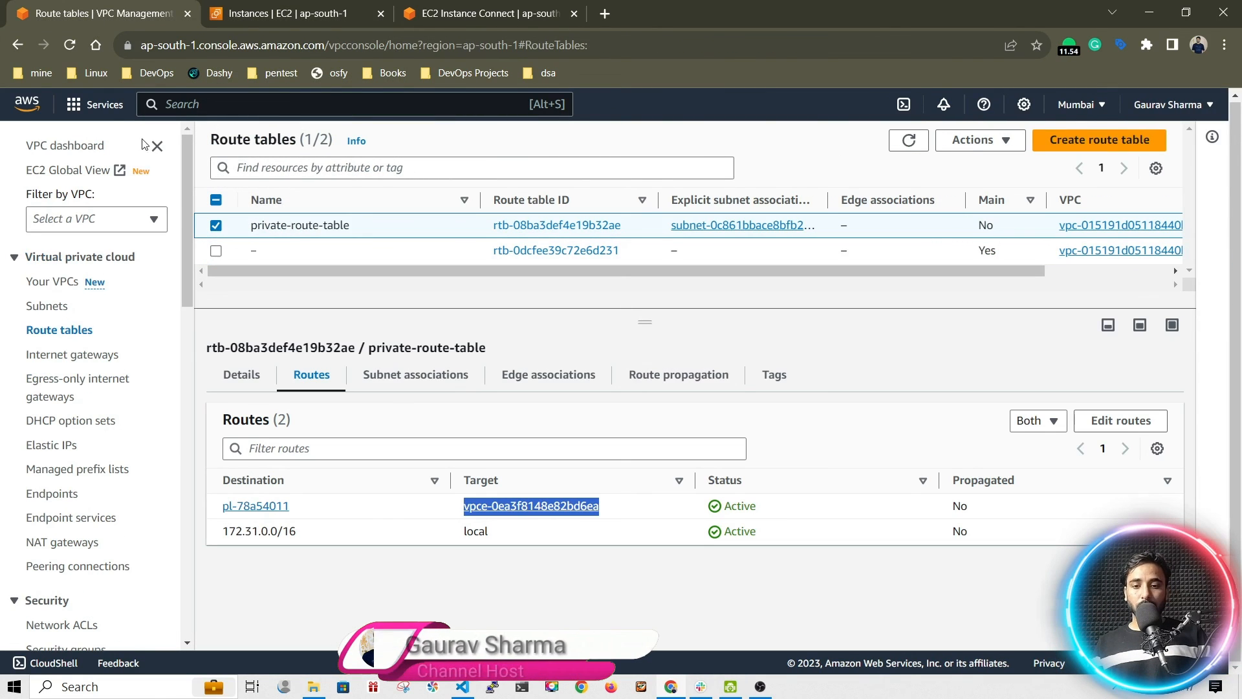
{"action": "left_click", "coordinate": [472, 299]}
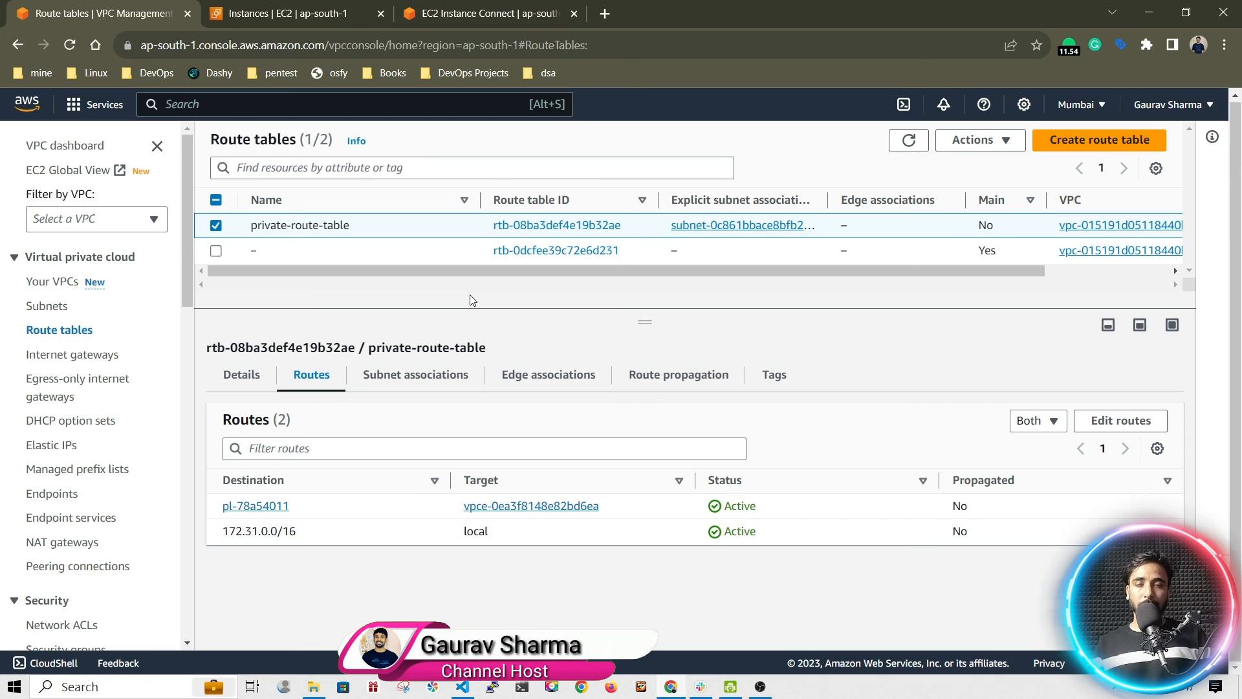